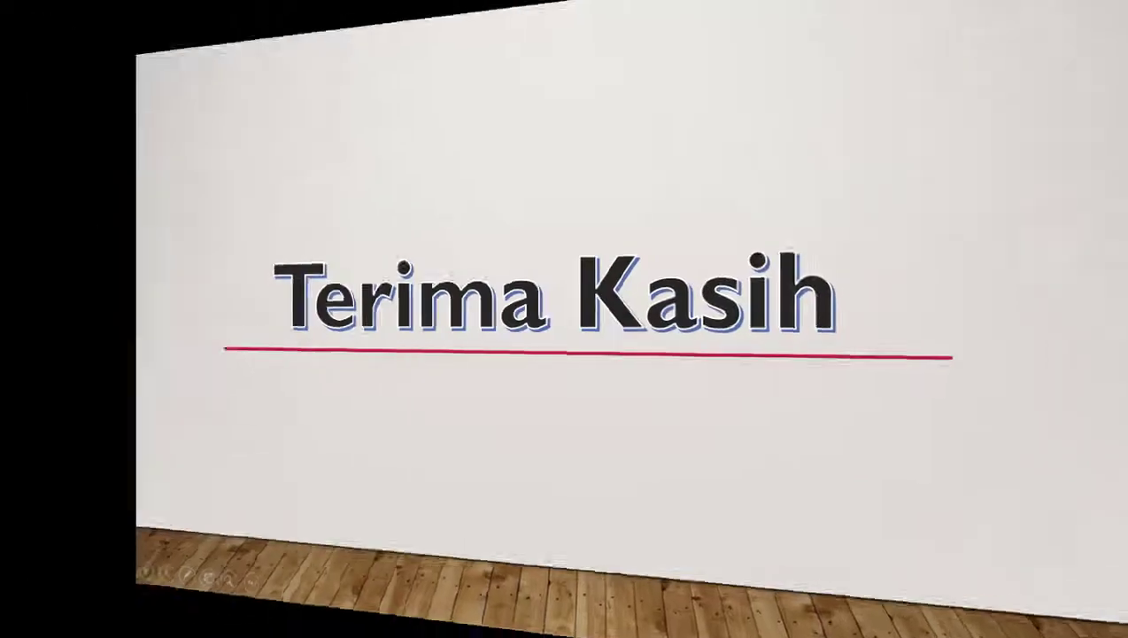
Exit the Terima Kasih slide show and return to Normal view.
key("Escape")
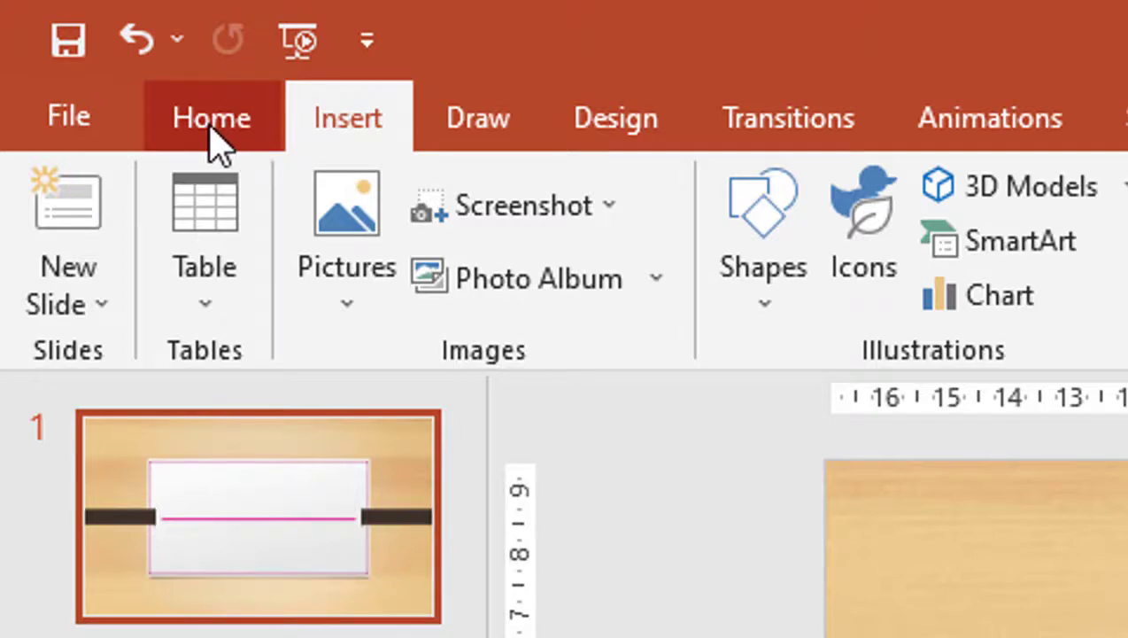
Launch PowerPoint's Screen Recording tool from the Record tab.
left_click(213, 142)
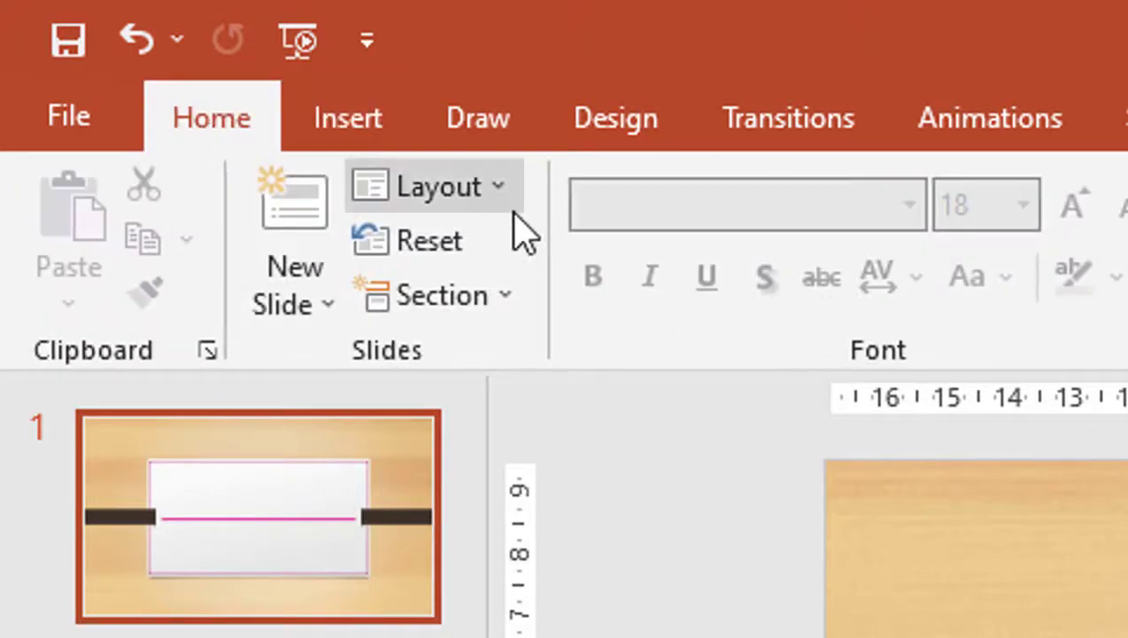
left_click(650, 138)
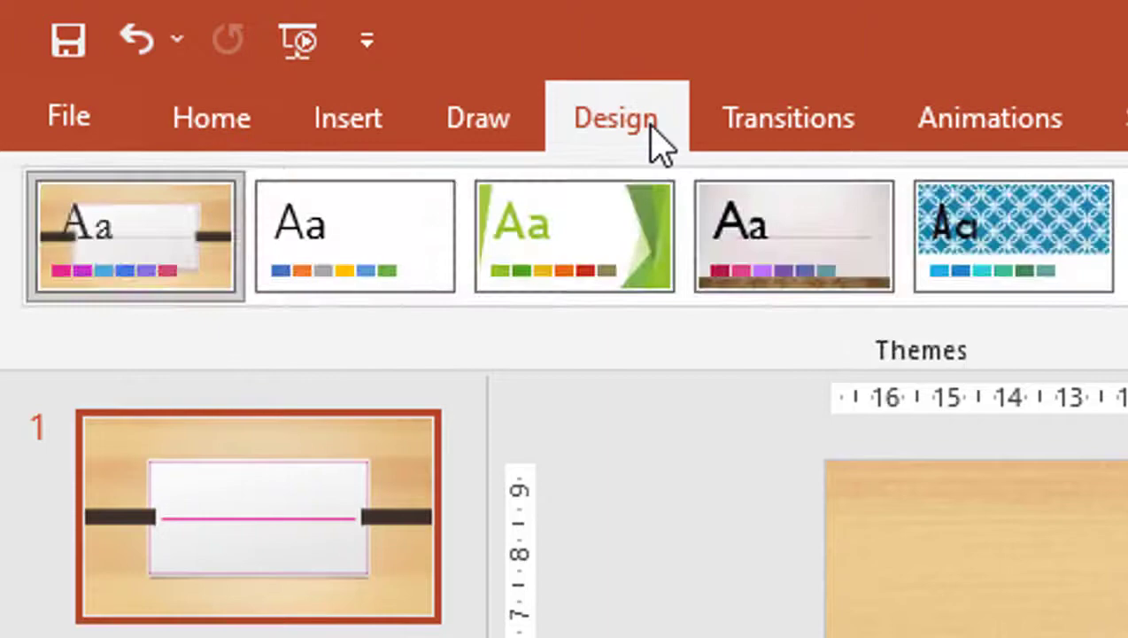
left_click(926, 137)
left_click(784, 72)
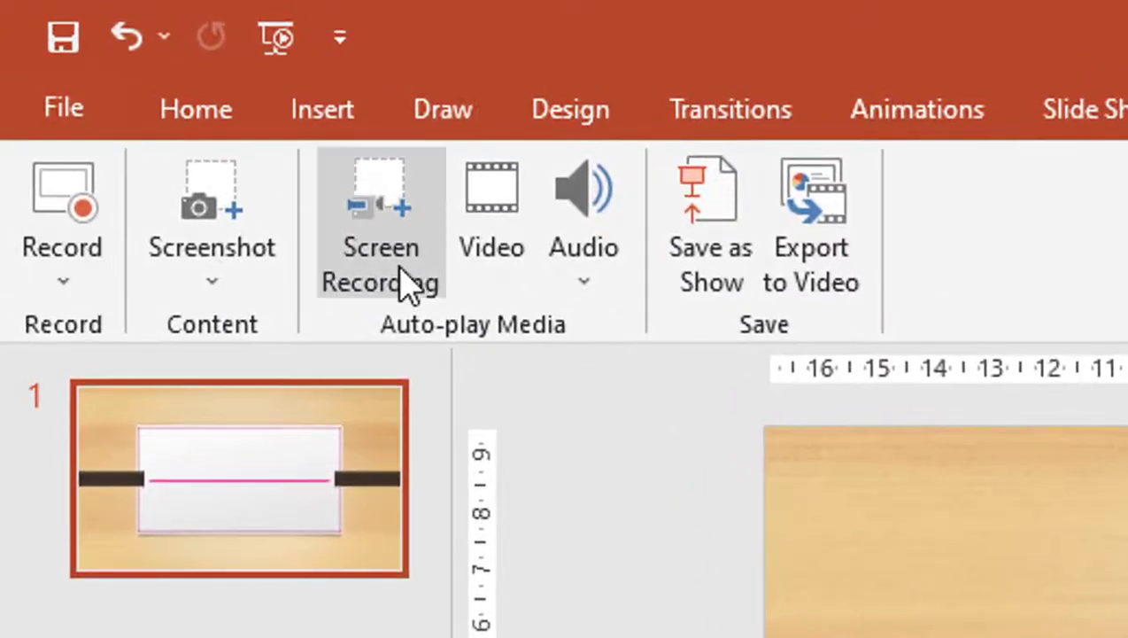
left_click(409, 286)
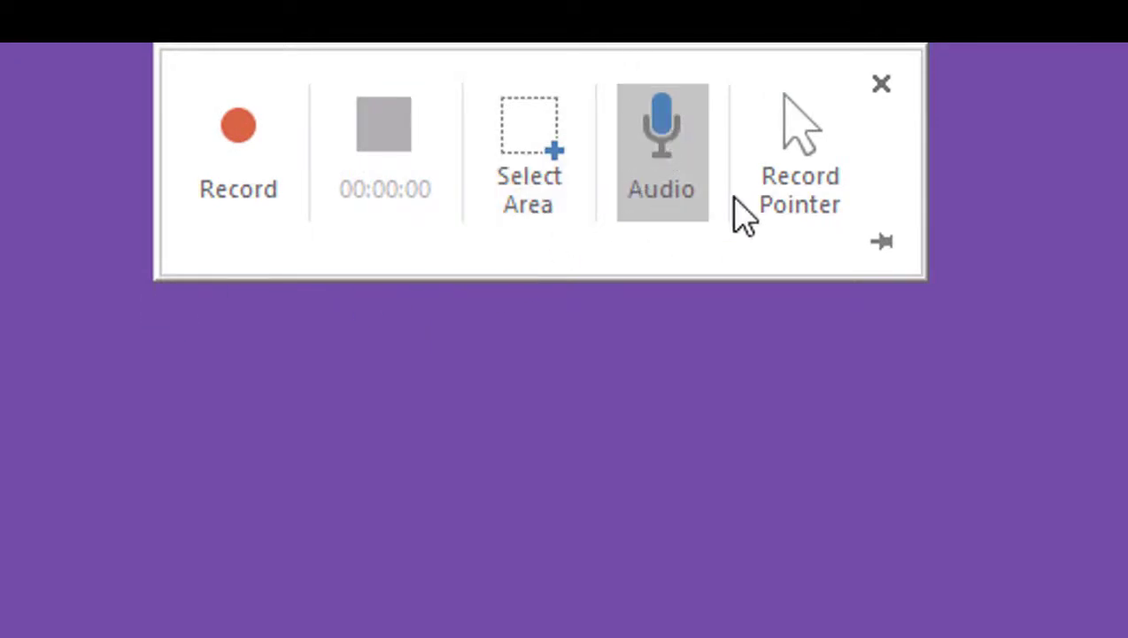
Record the full desktop with audio on, then switch back to the PowerPoint window.
left_click(660, 170)
left_click(660, 173)
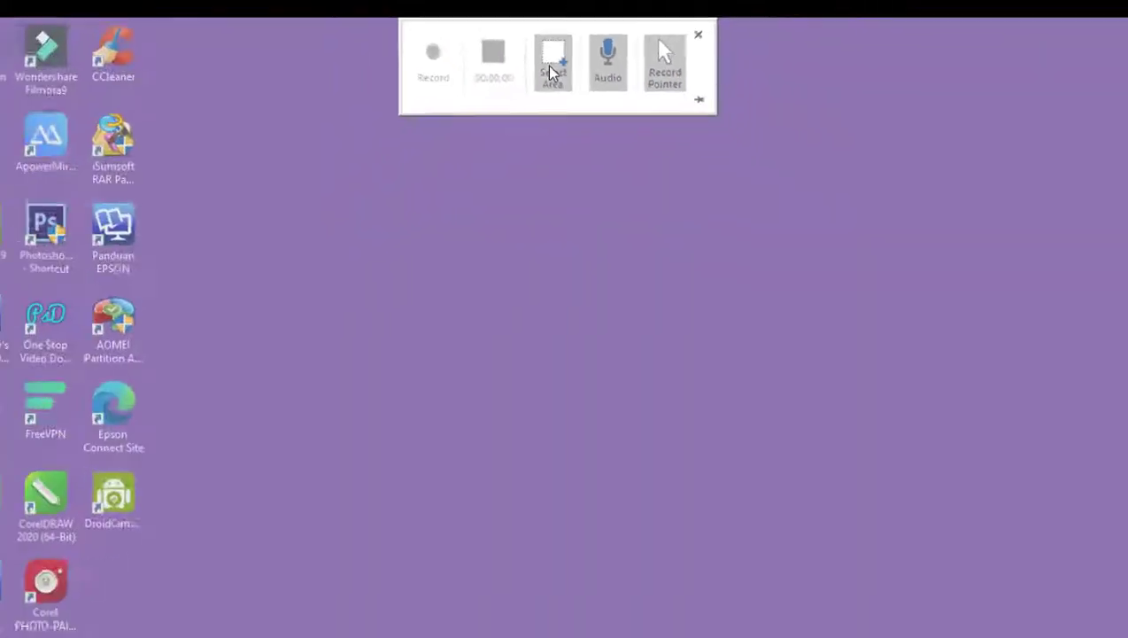
left_click(529, 175)
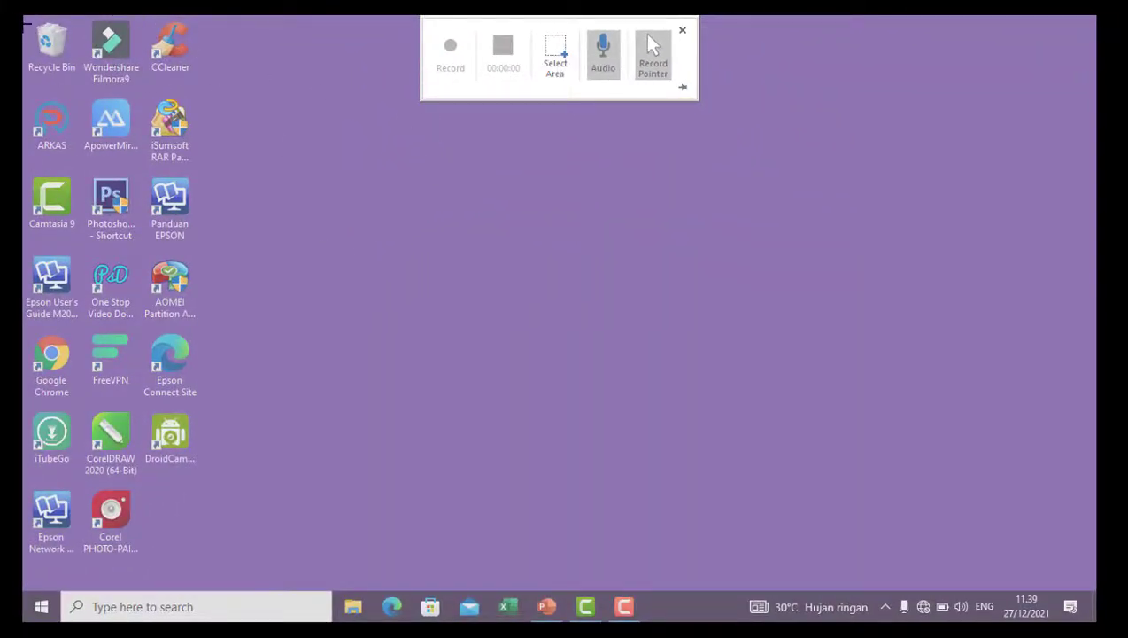
left_click_drag(24, 17, 1068, 503)
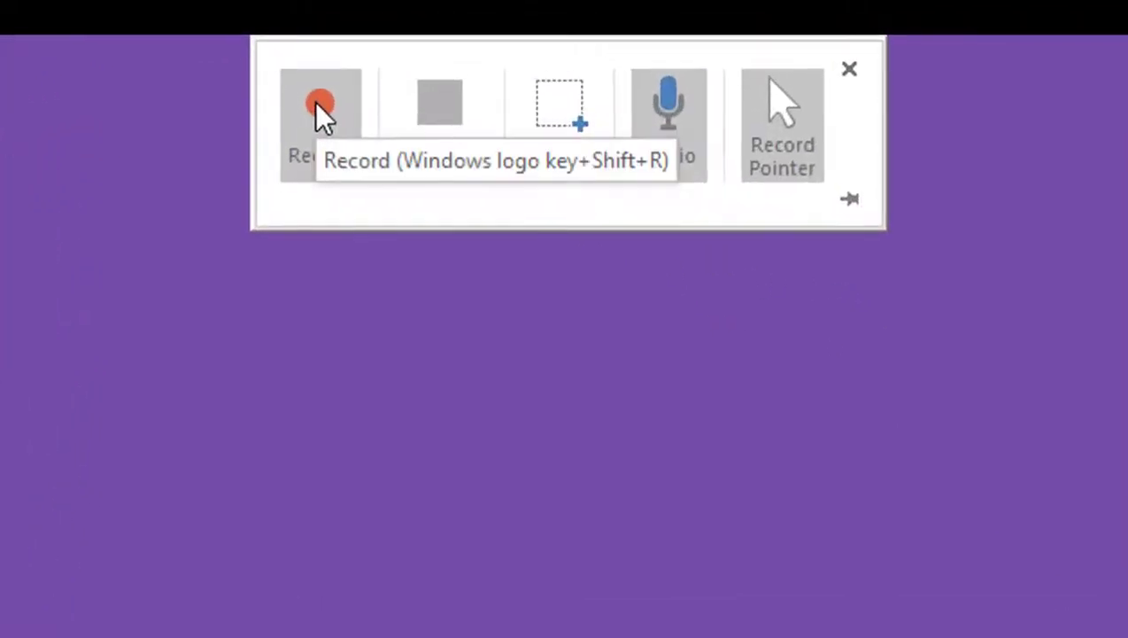
left_click(313, 101)
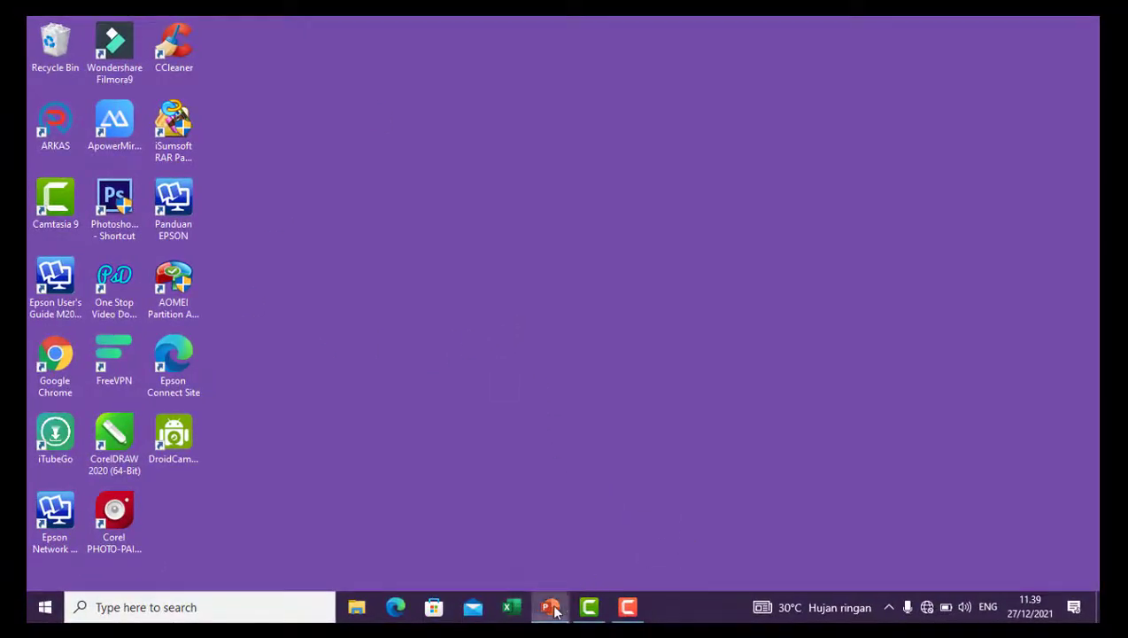
left_click(550, 606)
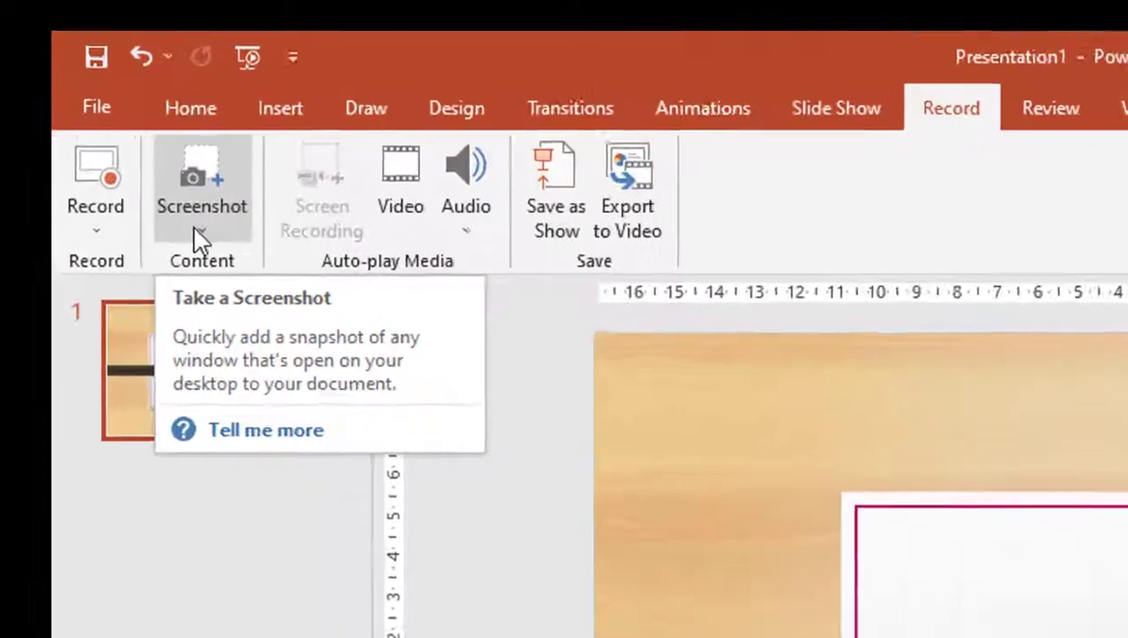
Insert a screen clipping of two desktop icons, enlarge it and move it above the pink line.
left_click(103, 118)
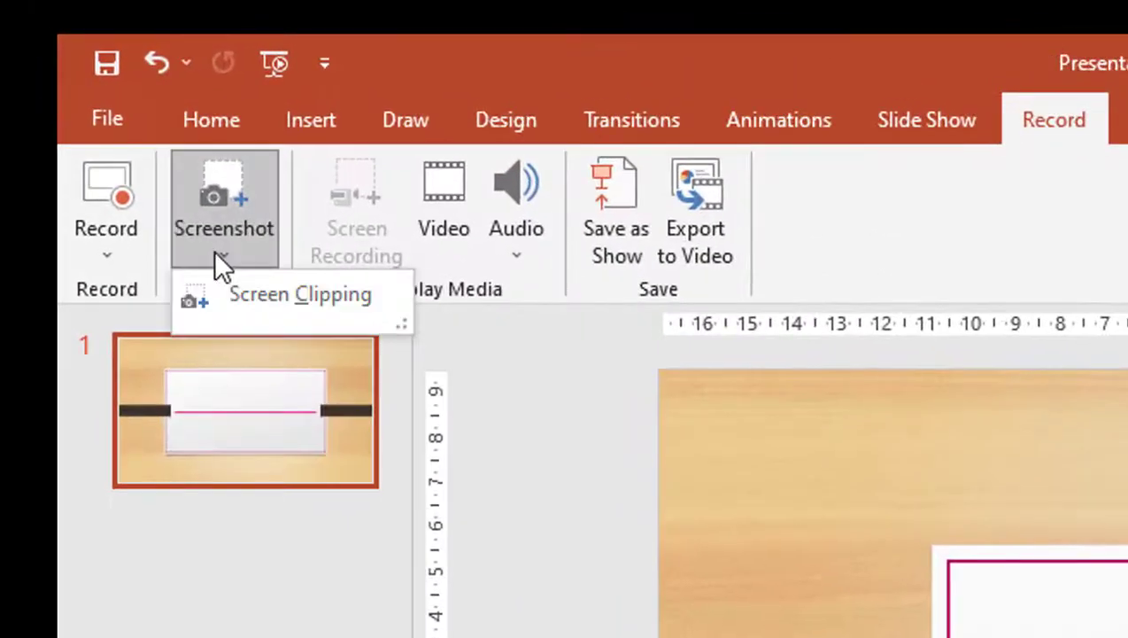
left_click(262, 294)
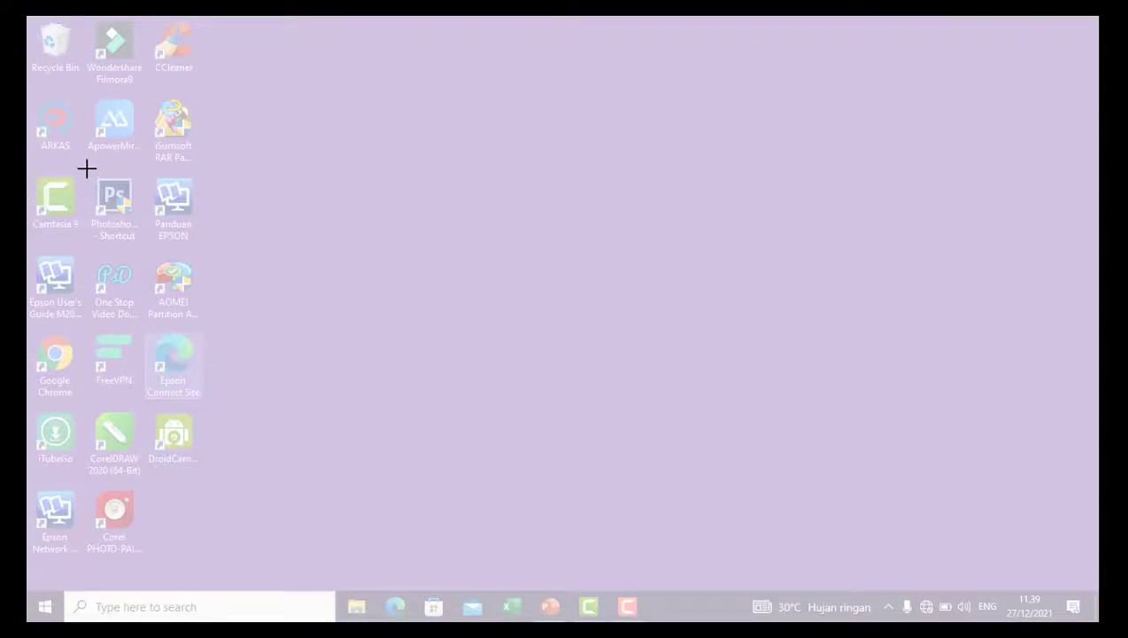
left_click_drag(87, 168, 211, 250)
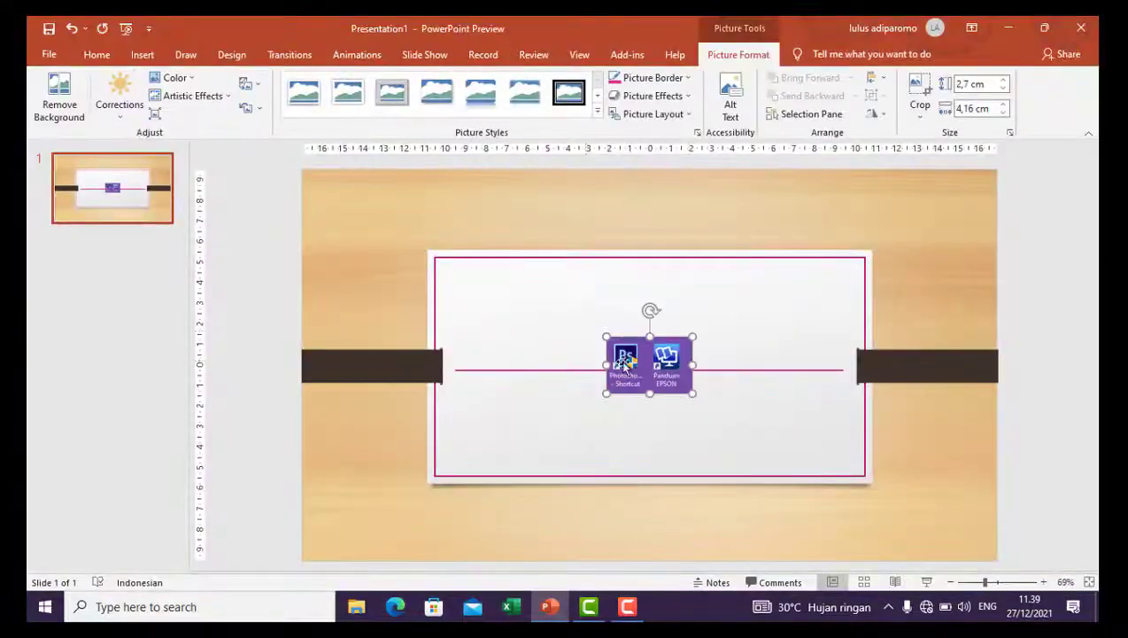
left_click_drag(695, 335, 748, 301)
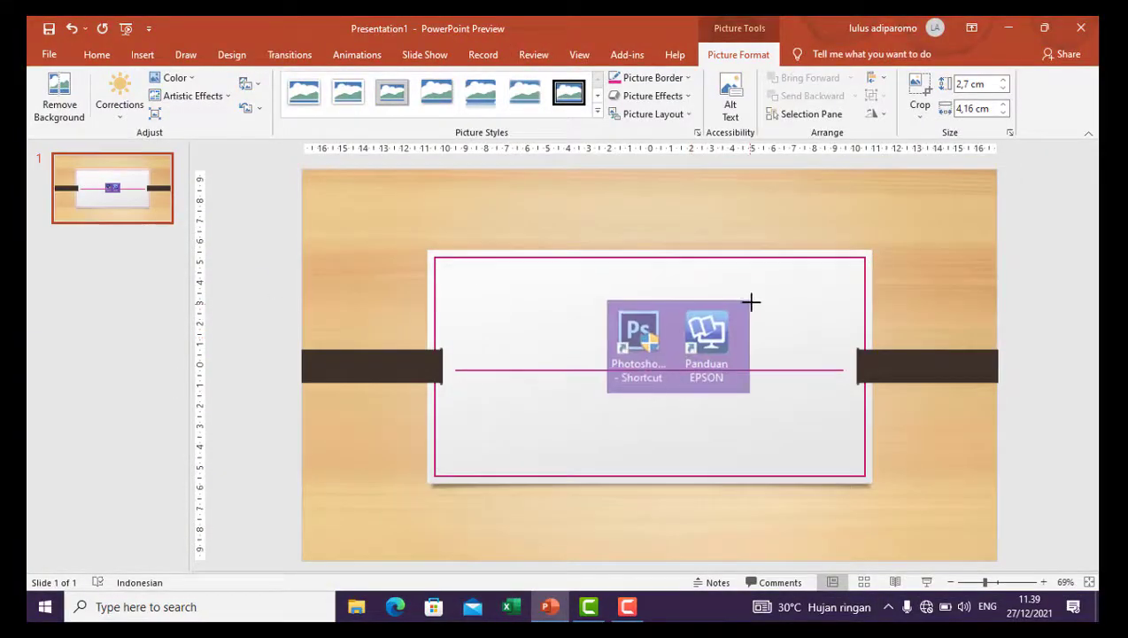
mouse_move(664, 327)
left_mouse_down()
mouse_move(682, 299)
mouse_move(623, 301)
left_mouse_up()
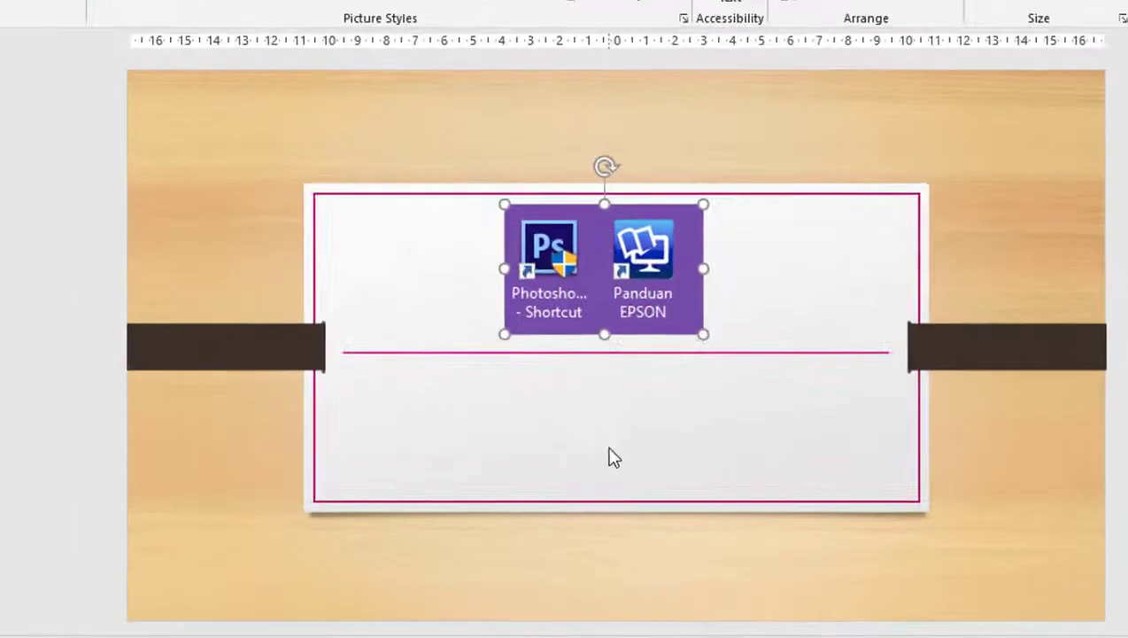
left_click(614, 456)
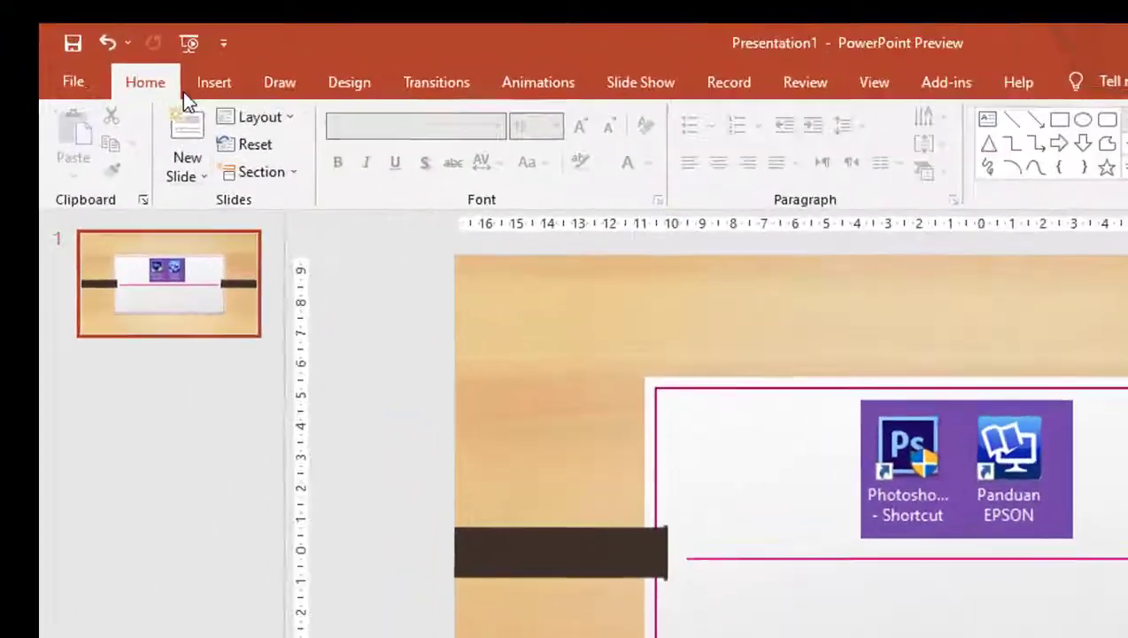
Set the Draw tab pen colour to Red.
left_click(206, 85)
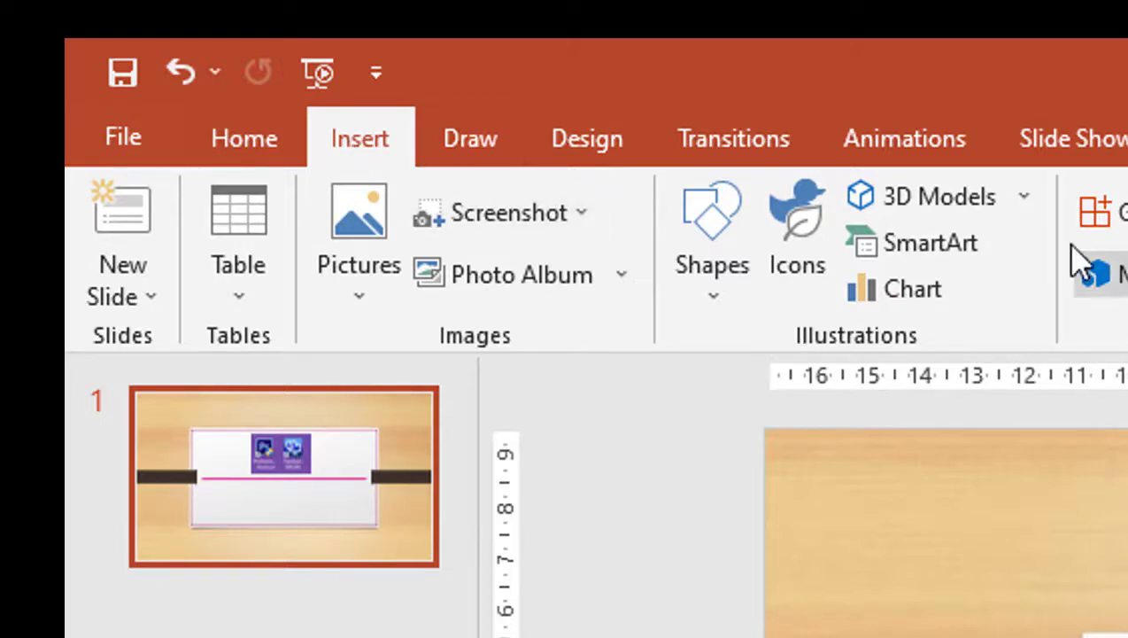
left_click(474, 140)
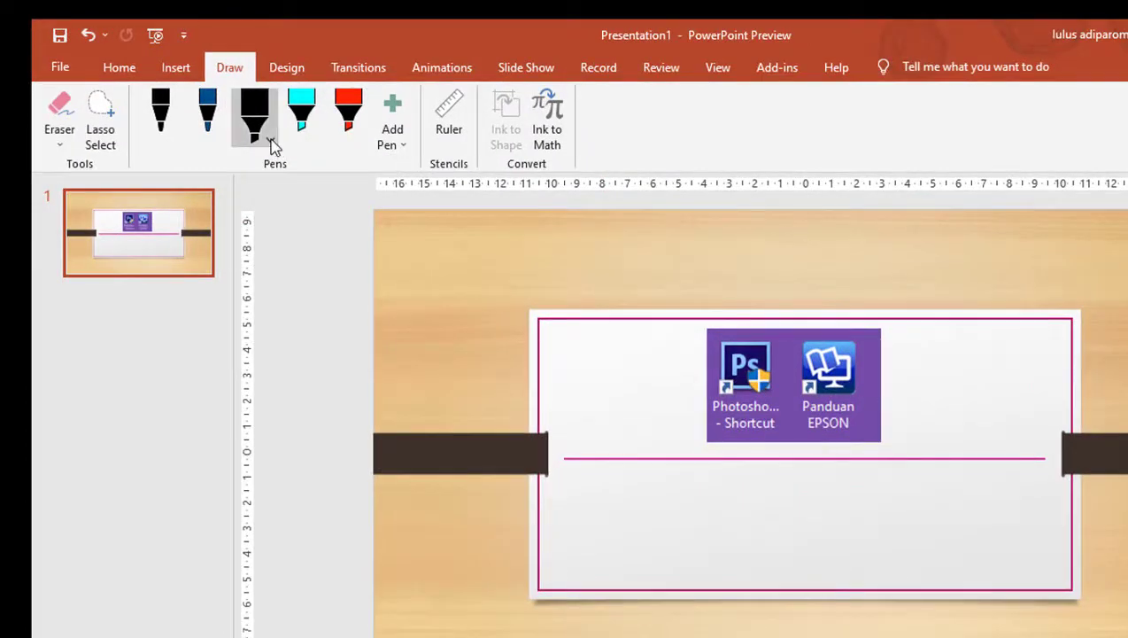
left_click(270, 142)
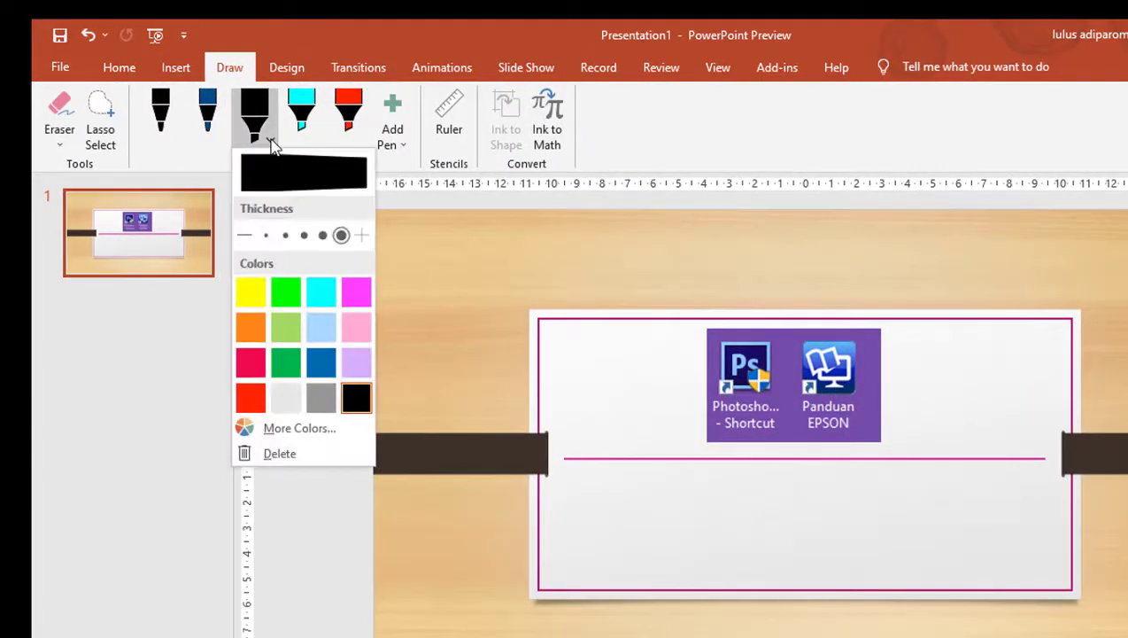
left_click(251, 398)
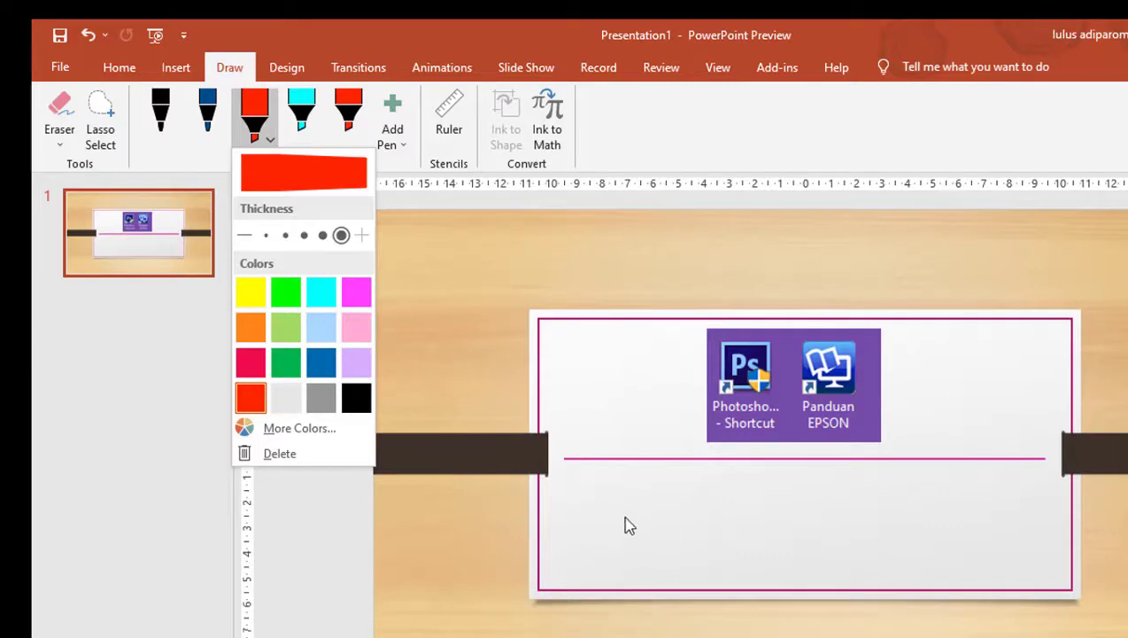
left_click(583, 499)
Handwrite '1 + 1 = 2' in red ink below the slide's line.
left_click_drag(581, 473, 580, 558)
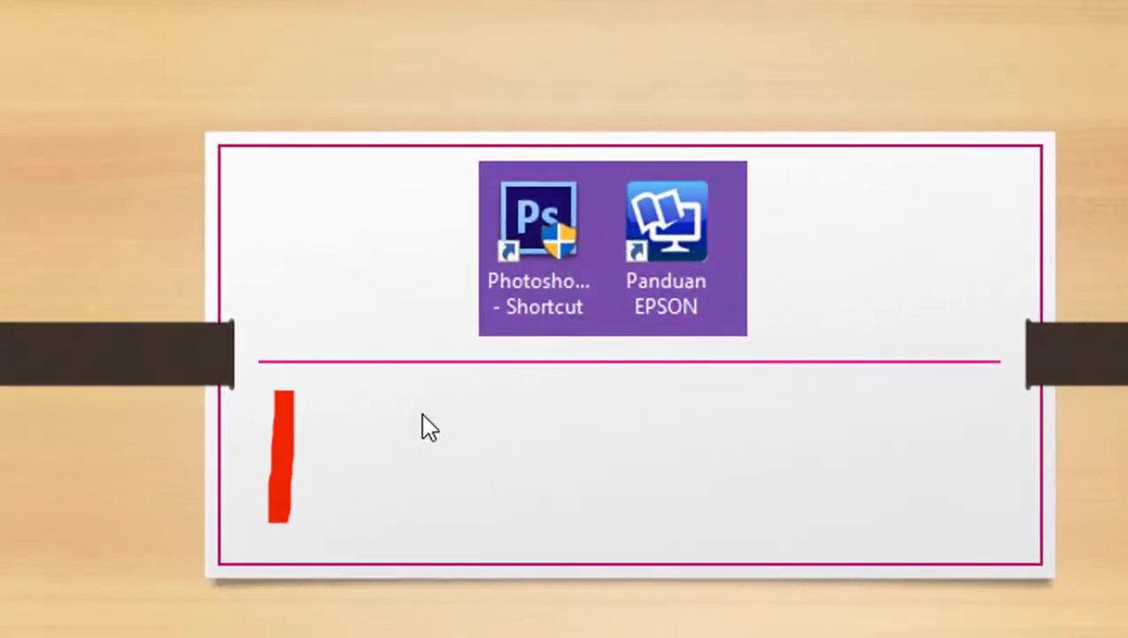
left_click_drag(424, 398, 434, 522)
mouse_move(377, 442)
left_mouse_down()
mouse_move(483, 448)
mouse_move(547, 521)
left_mouse_up()
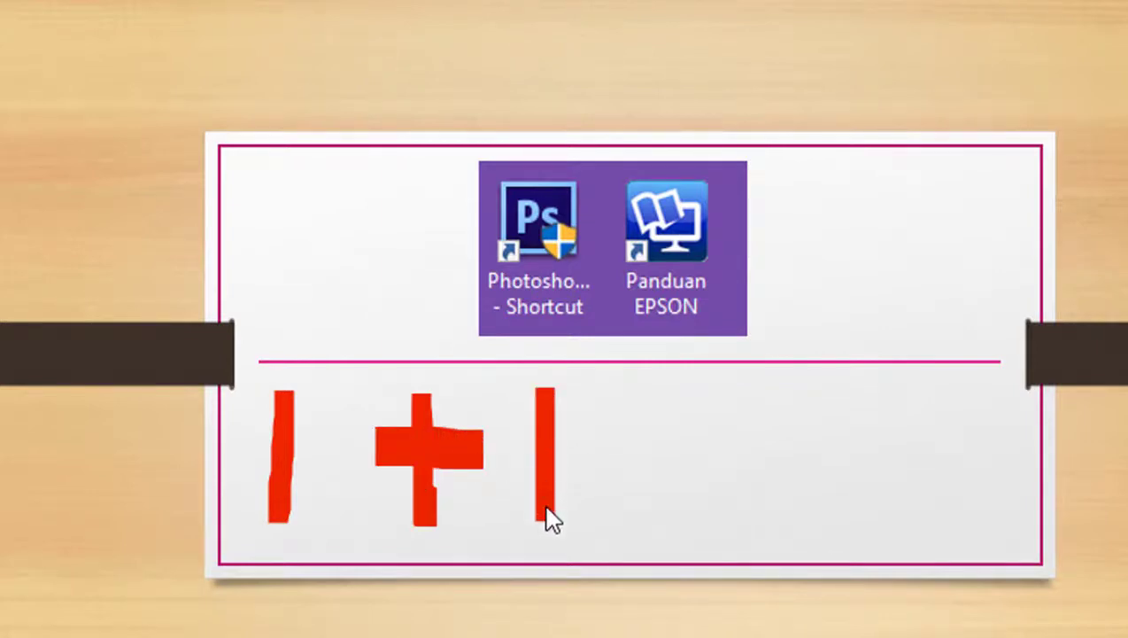
left_click_drag(613, 441, 714, 456)
left_click_drag(620, 502, 714, 519)
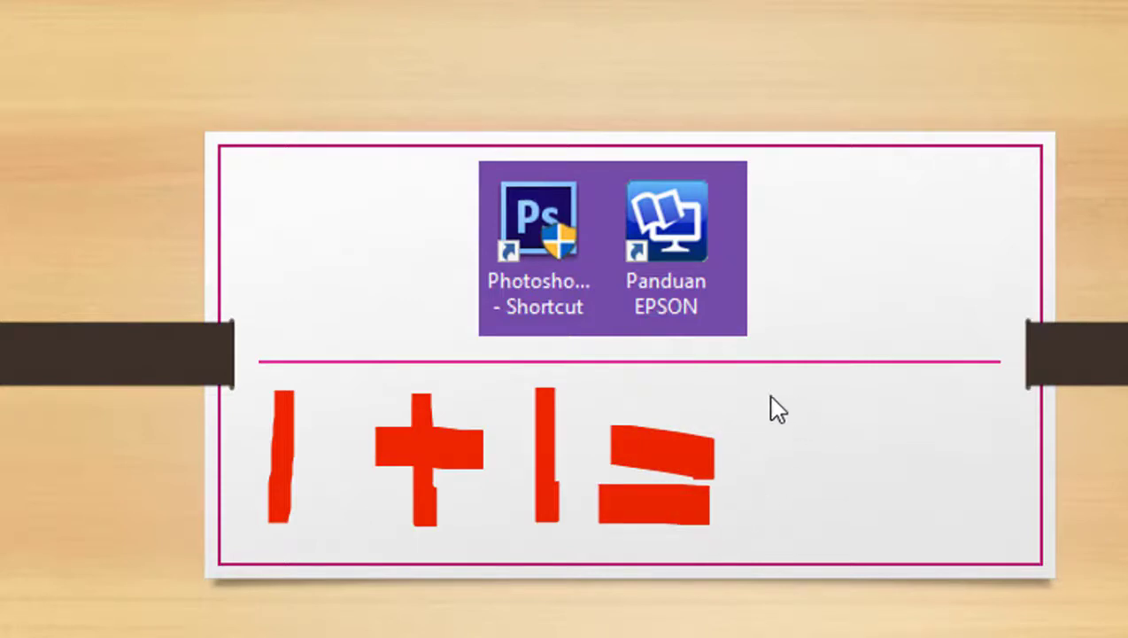
mouse_move(774, 408)
left_mouse_down()
mouse_move(807, 405)
mouse_move(844, 538)
left_mouse_up()
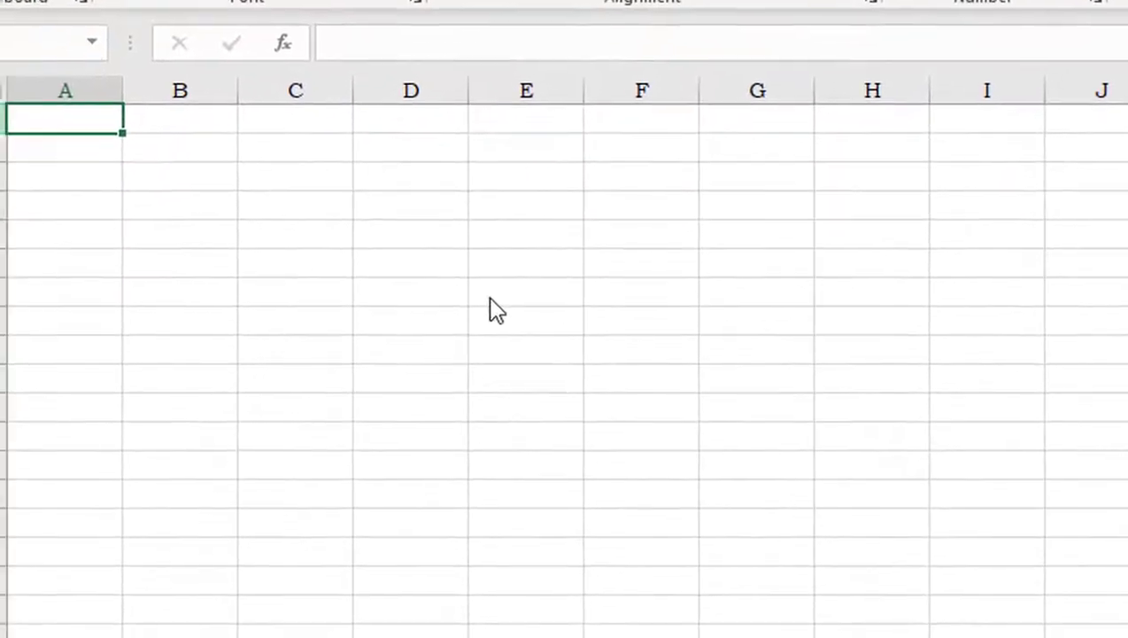
Enter 50 and 2 in D4:E4, then 55 and 7 in D5:E5.
left_click(417, 470)
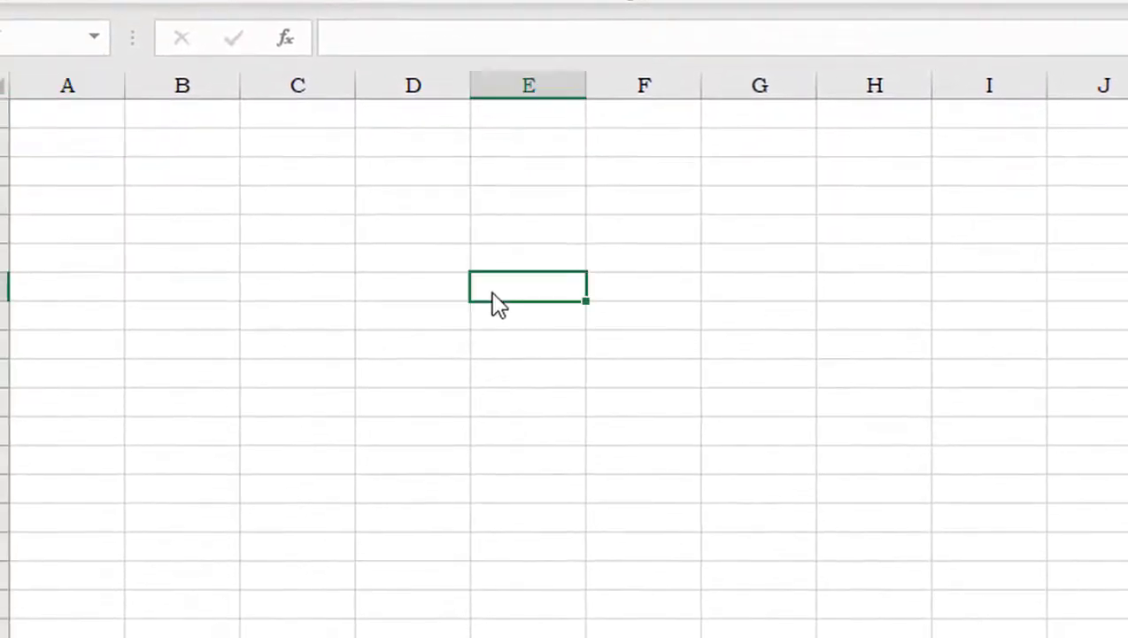
left_click(264, 441)
left_click(429, 205)
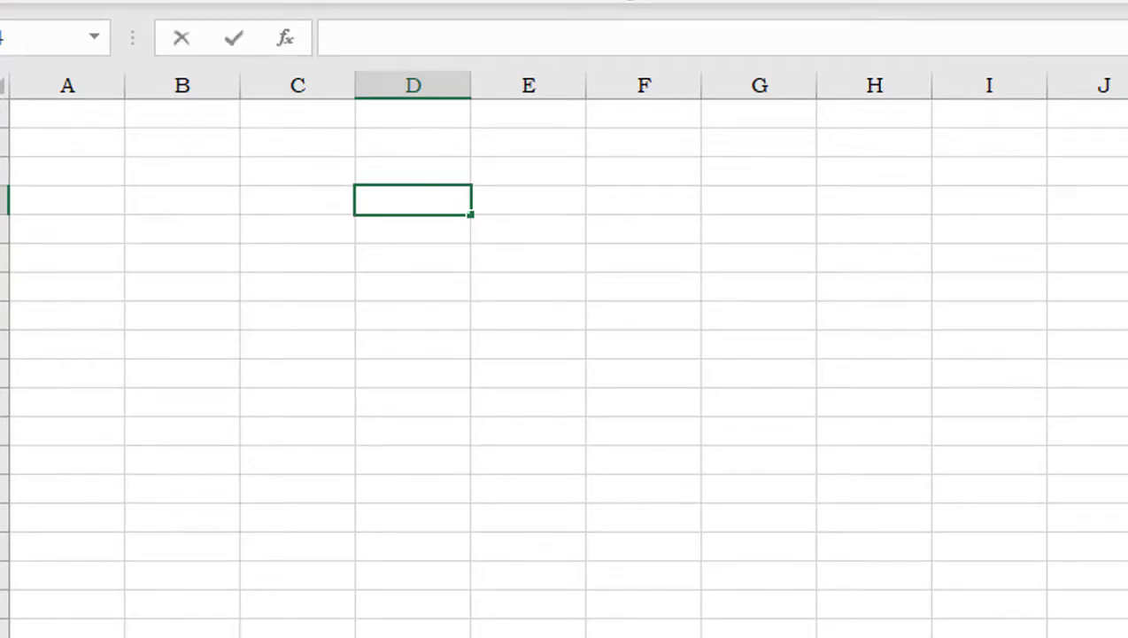
type("50")
key("Tab")
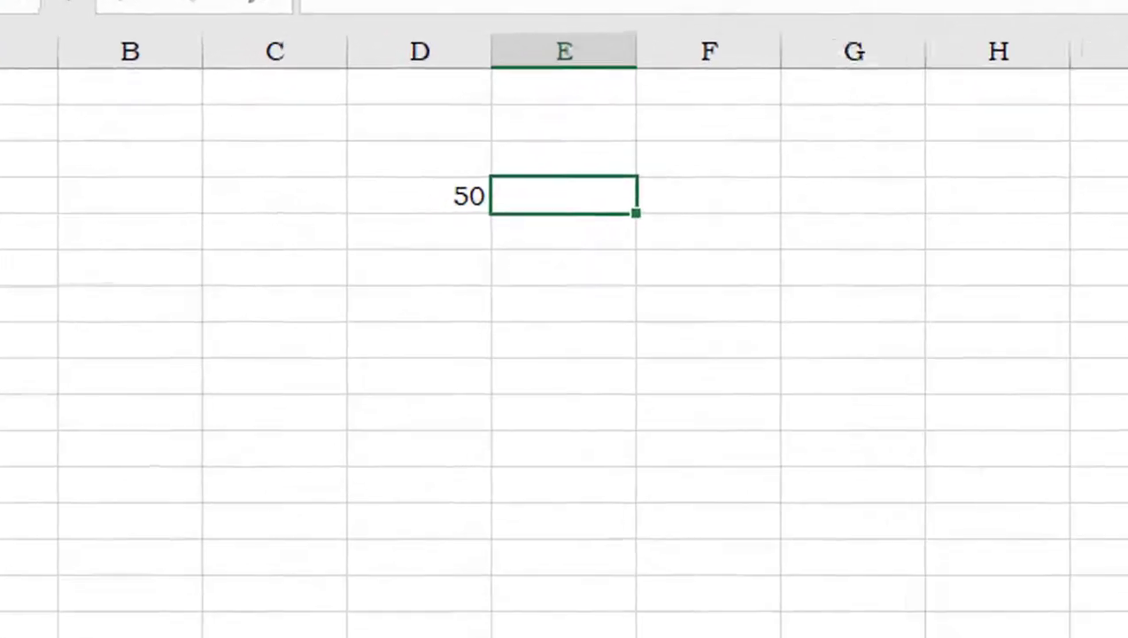
type("2")
key("Return")
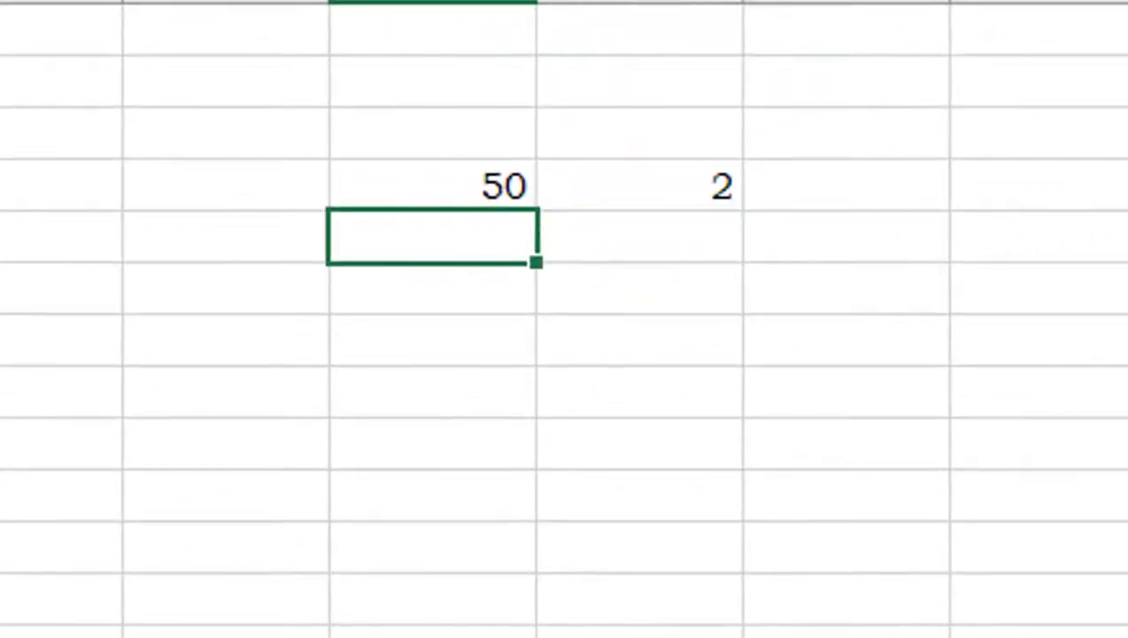
type("55")
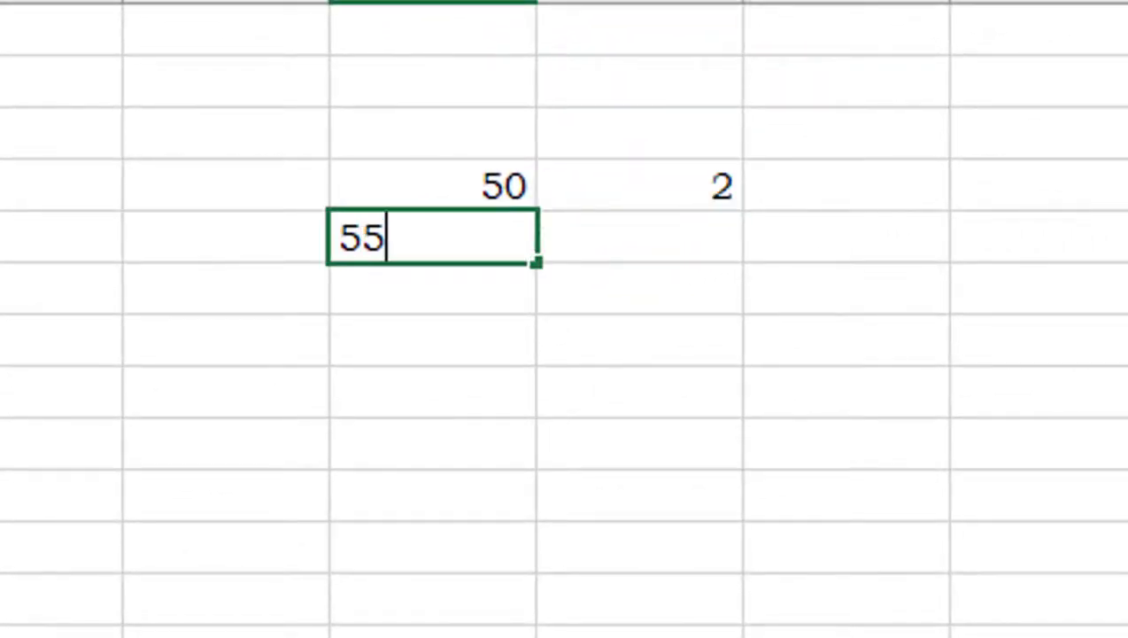
key("Tab")
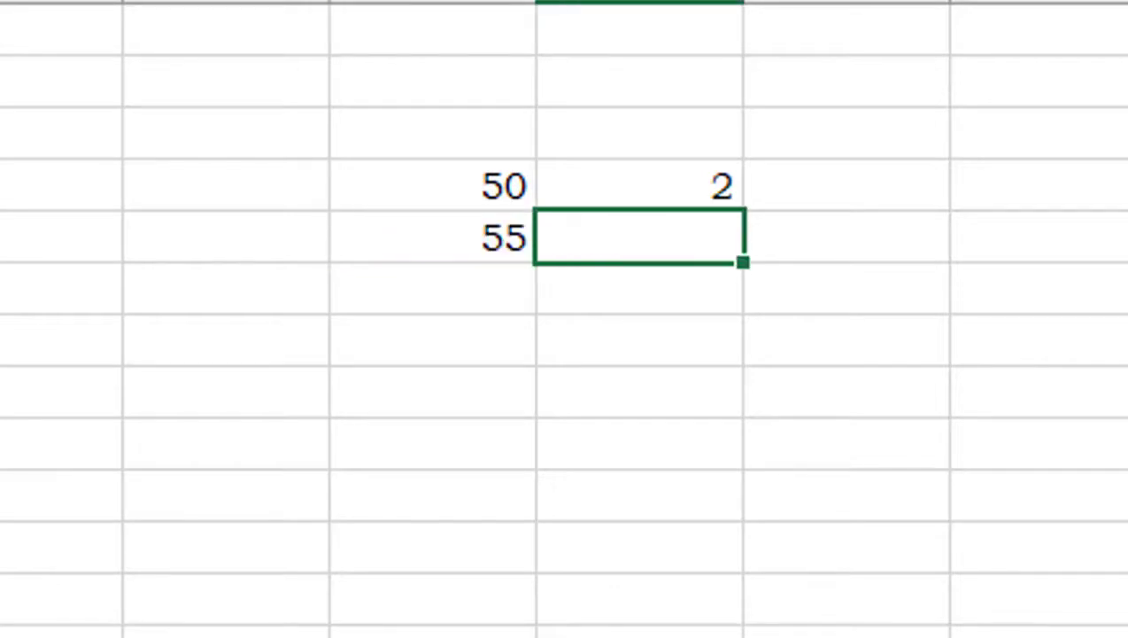
type("7")
key("Return")
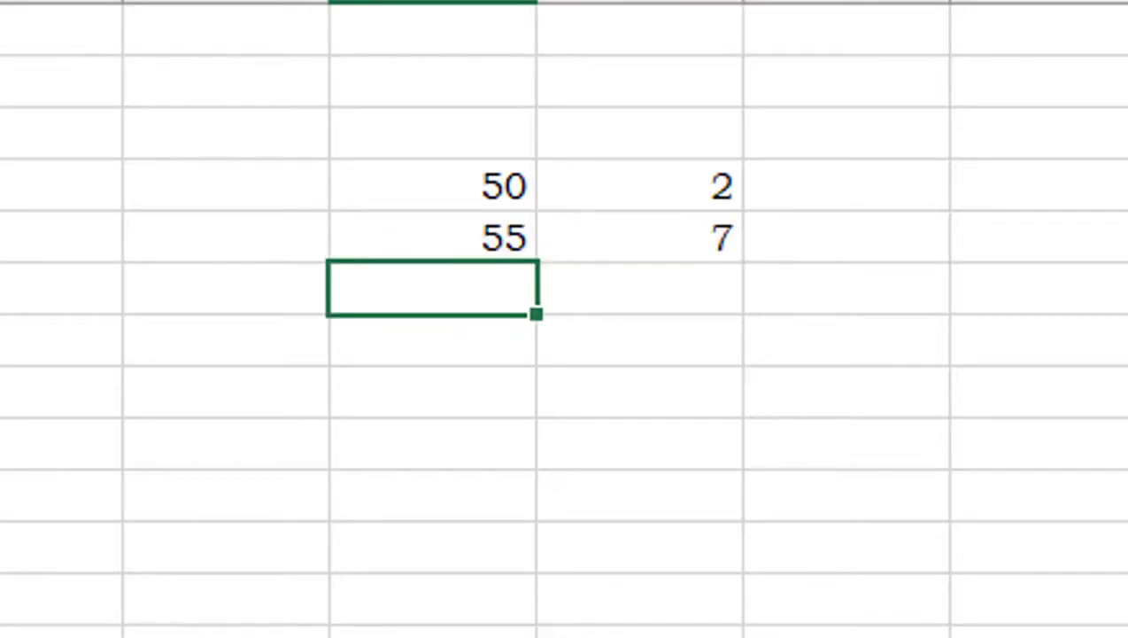
Enter 689 and 3 in D6:E6, then begin a formula in F4.
type("689")
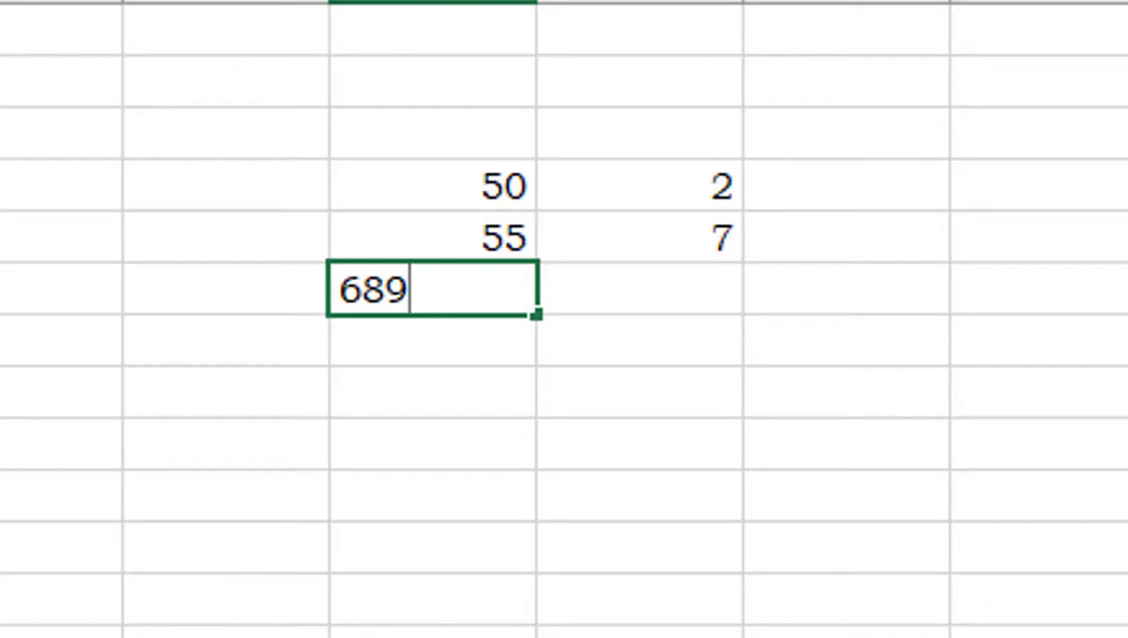
left_click(640, 289)
type("3")
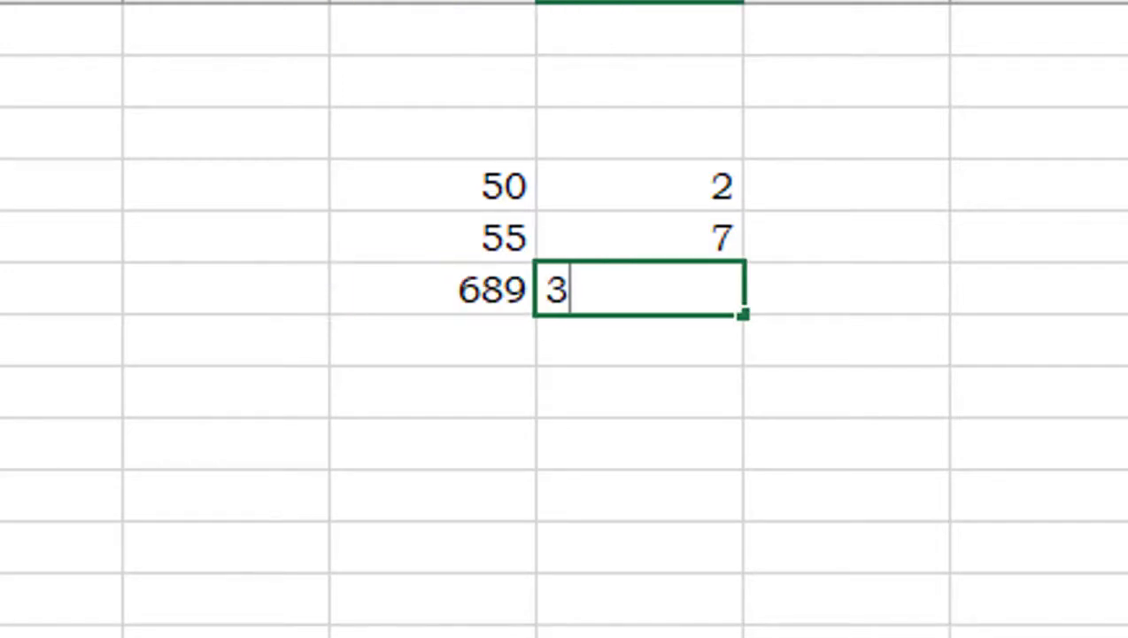
key("Return")
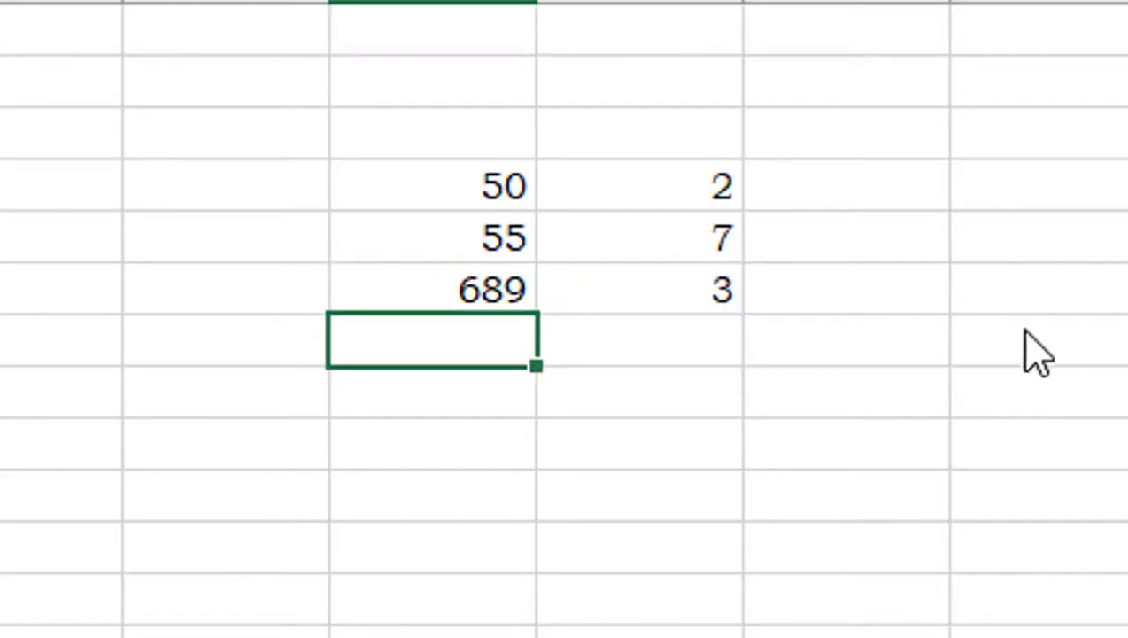
left_click(856, 189)
type("=")
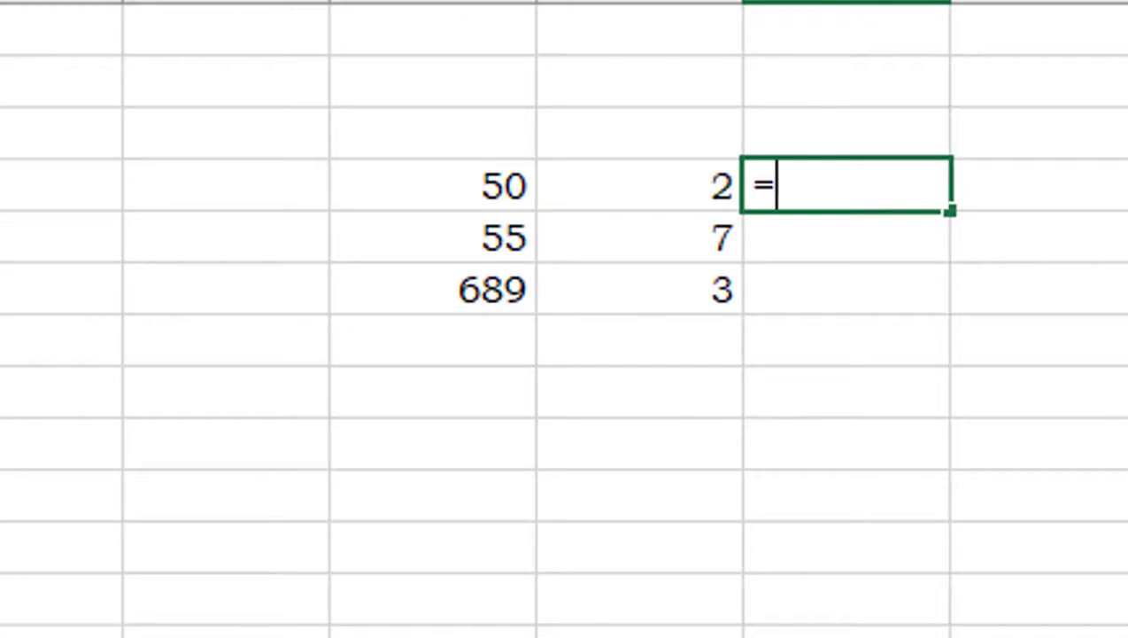
Enter =D4*E4 in F4 and fill it down to get 100, 385 and 2067.
left_click(488, 203)
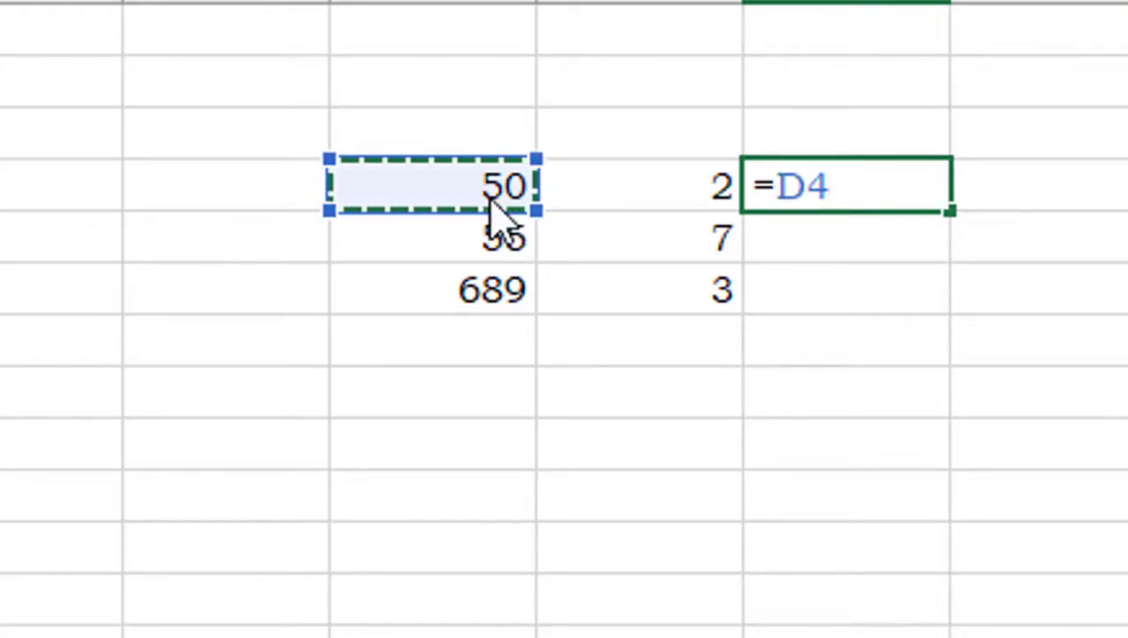
type("*")
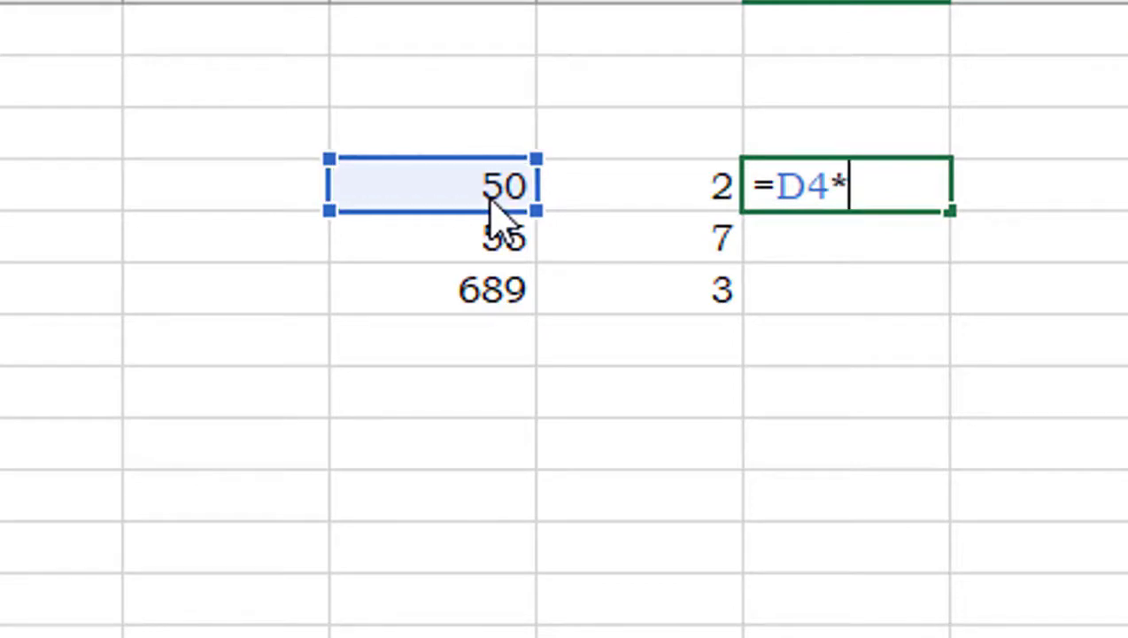
left_click(651, 202)
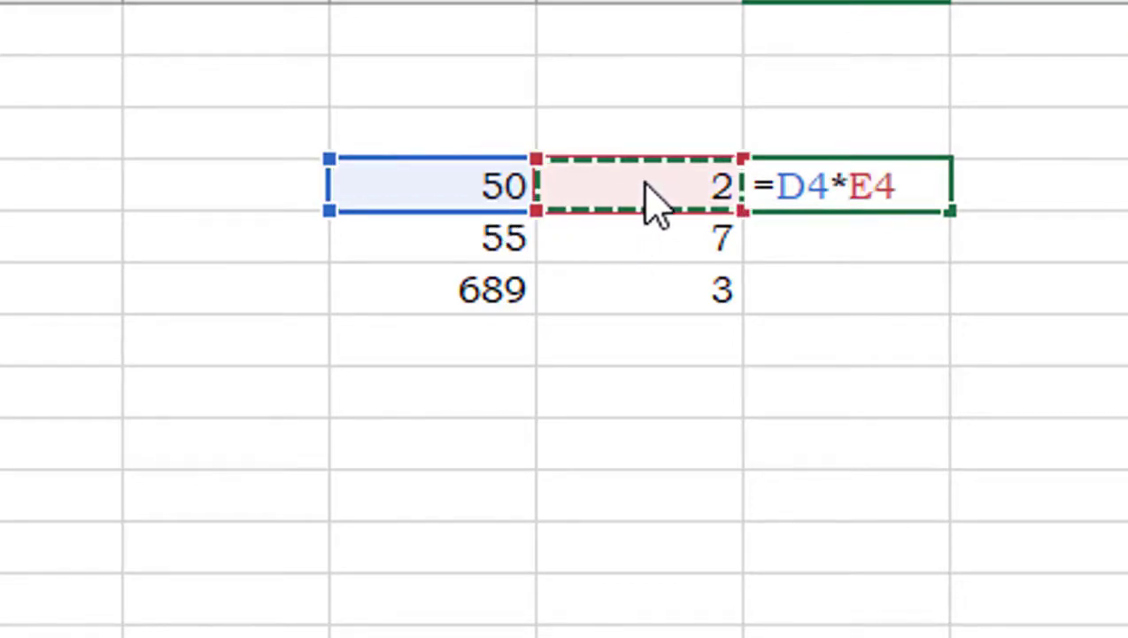
key("Return")
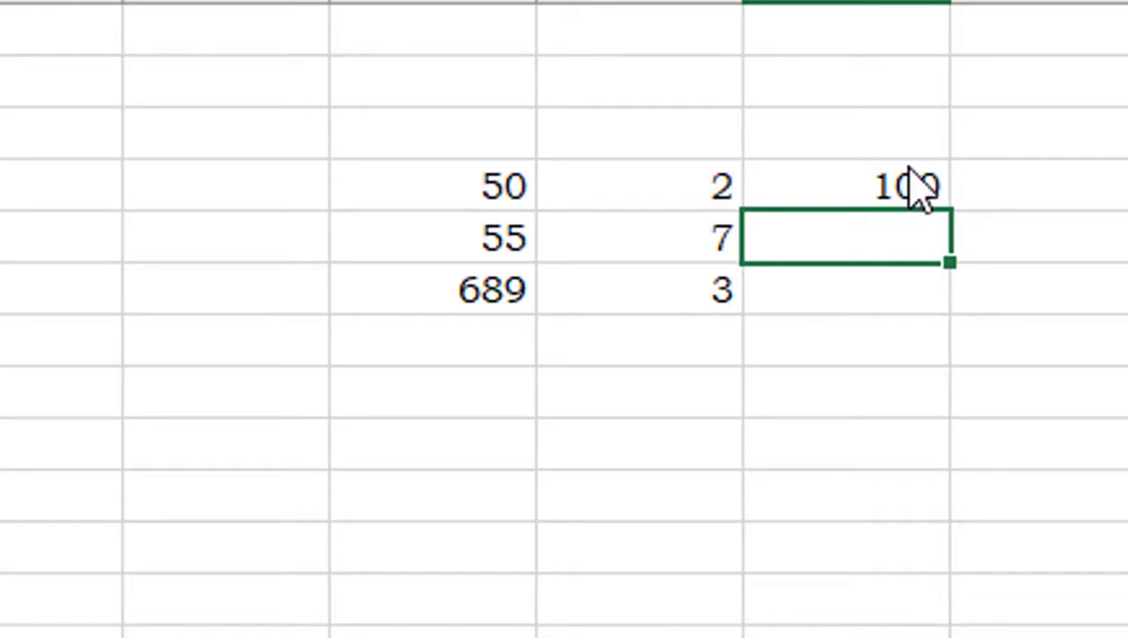
left_click(917, 188)
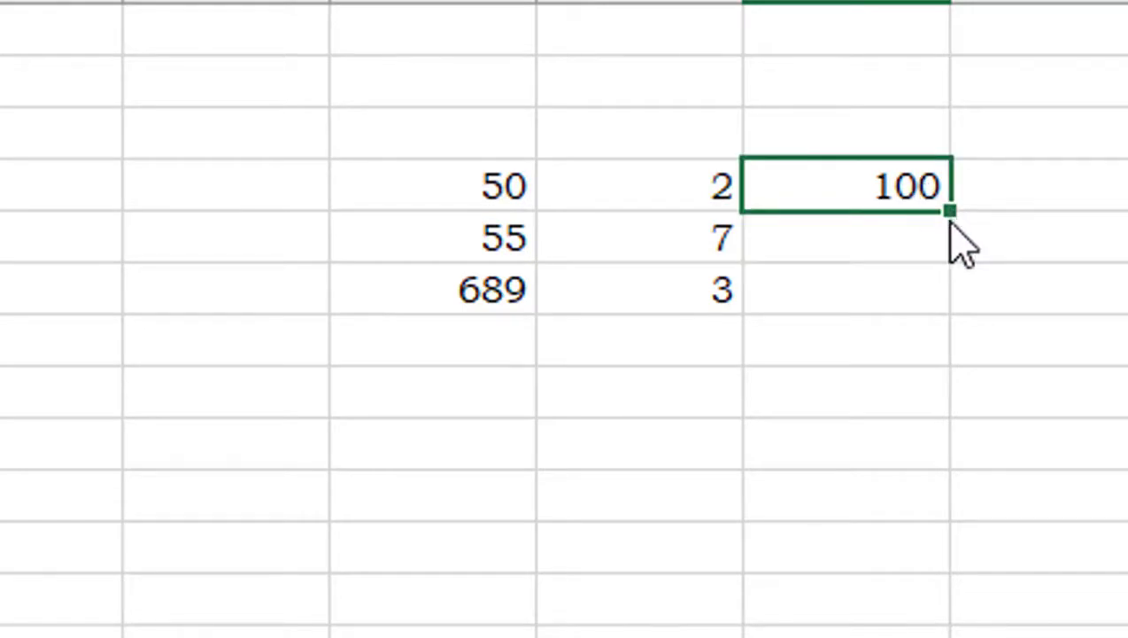
double_click(948, 213)
left_click(632, 592)
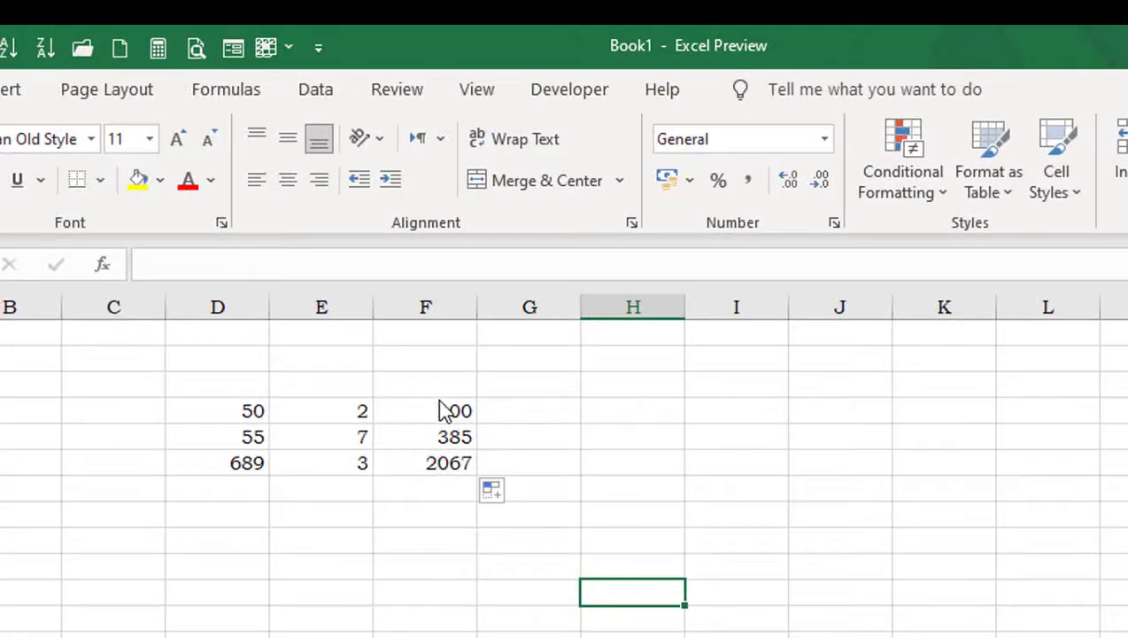
Make the D4:F6 number block bold.
left_click_drag(251, 423, 457, 464)
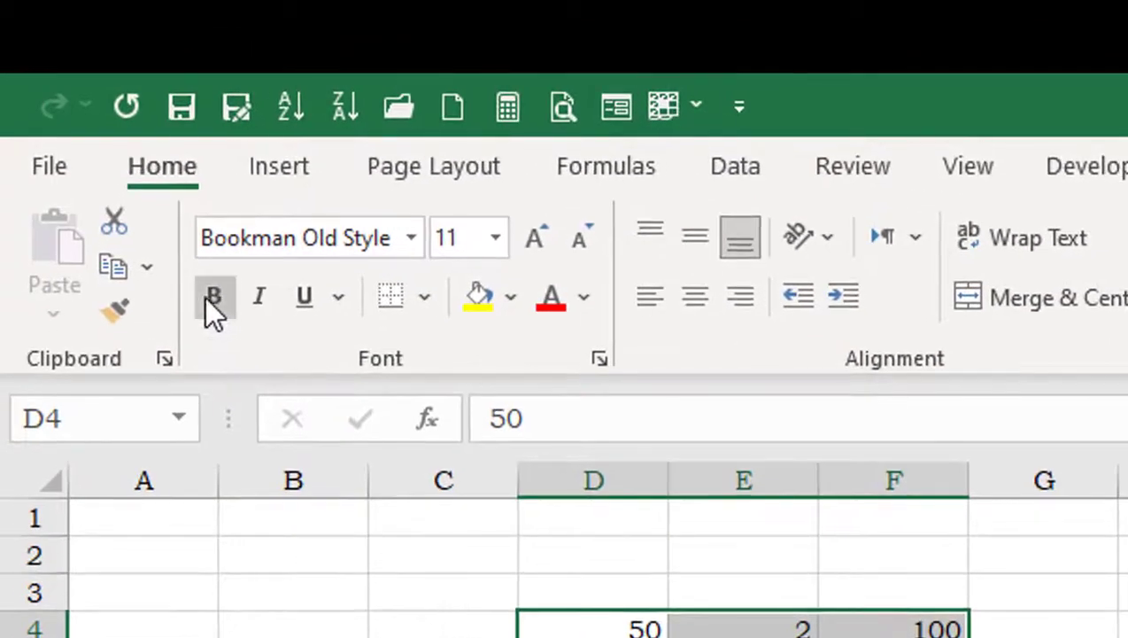
left_click(205, 298)
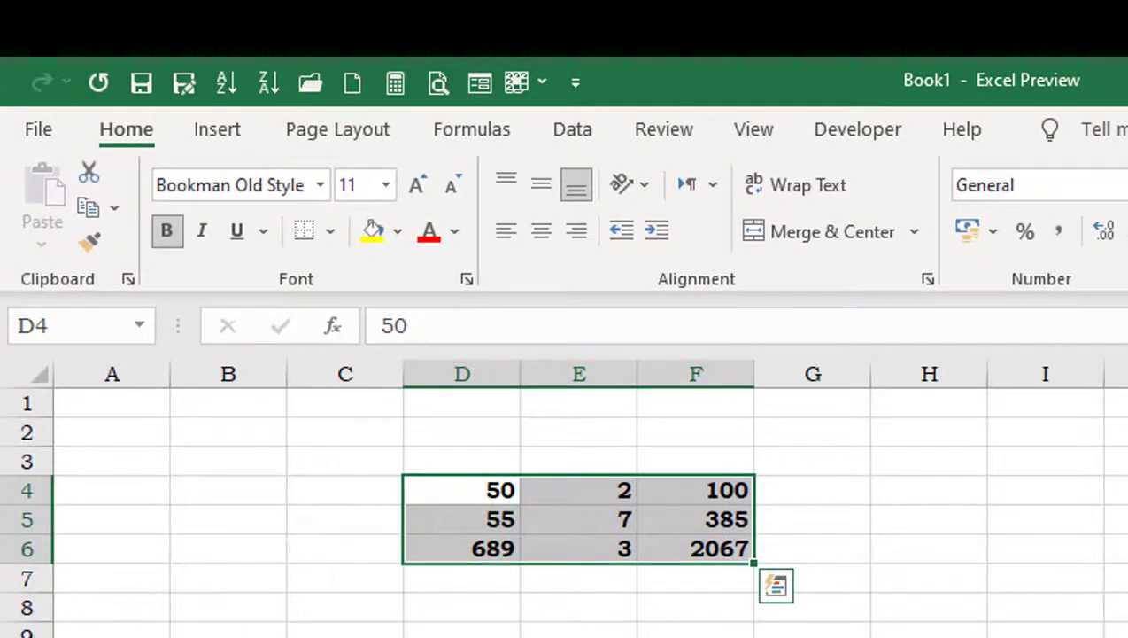
left_click(1127, 637)
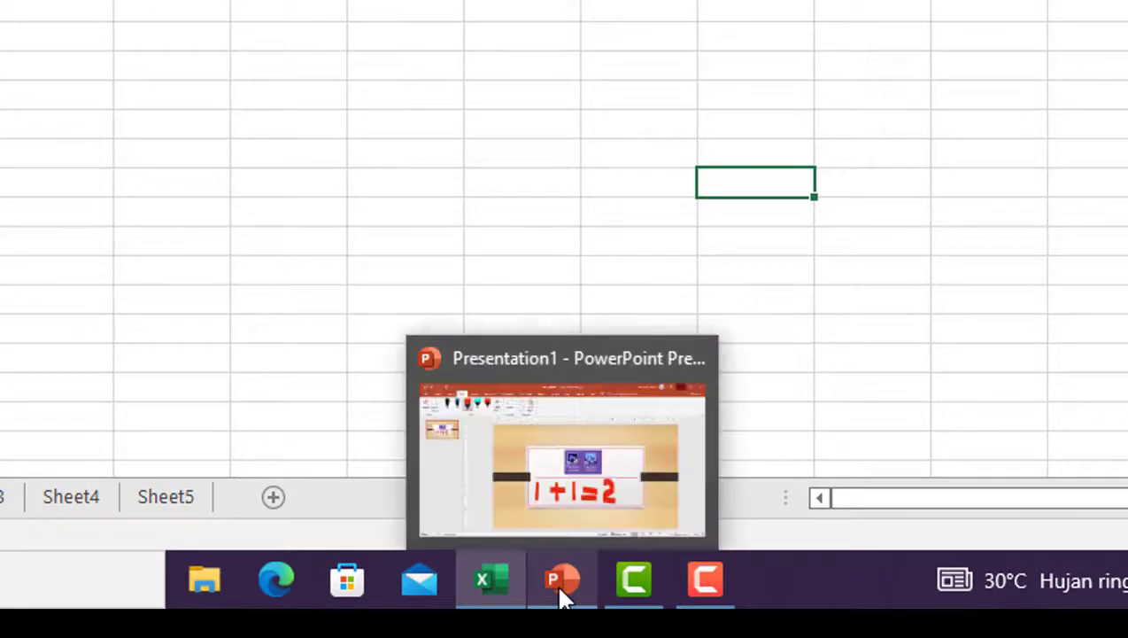
Back in PowerPoint, erase the stray red ink mark with the Small Eraser.
left_click(562, 598)
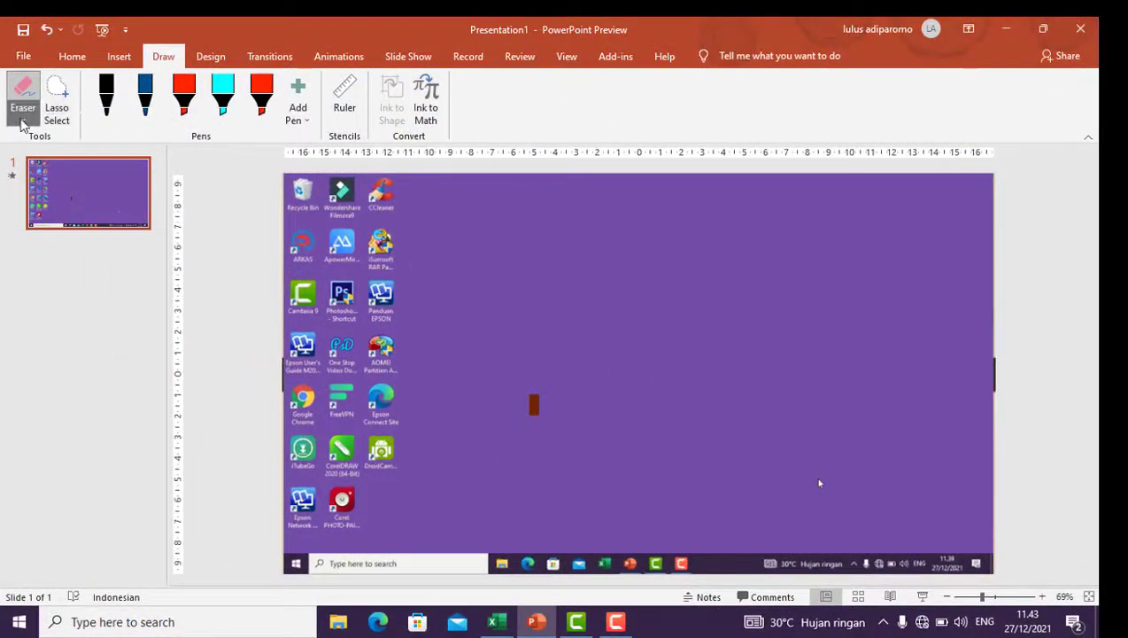
left_click(23, 121)
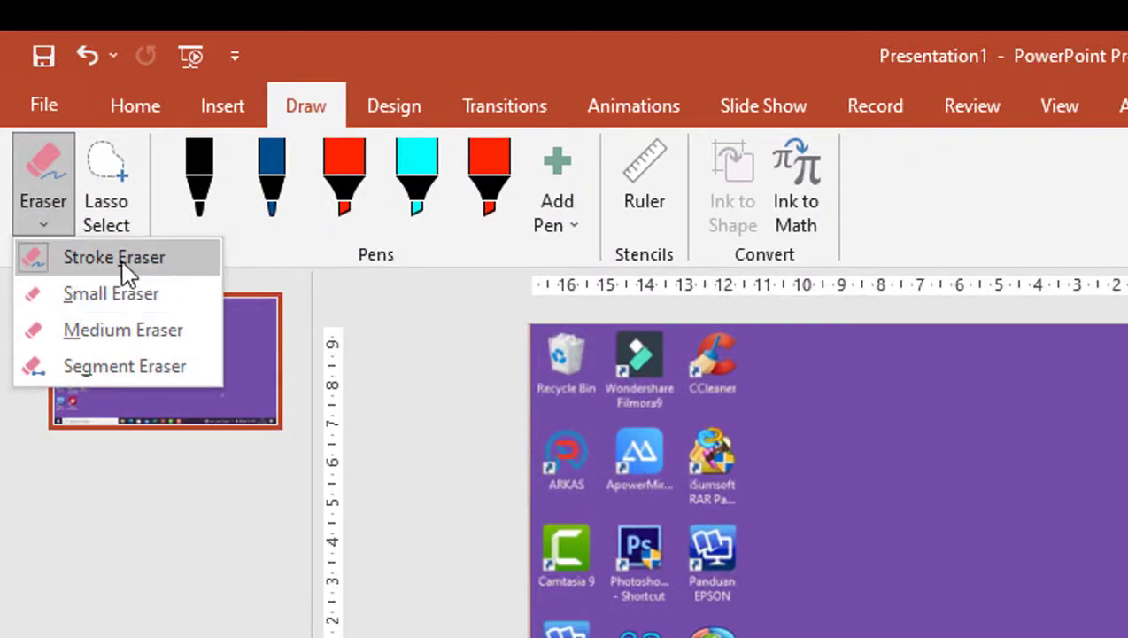
left_click(125, 300)
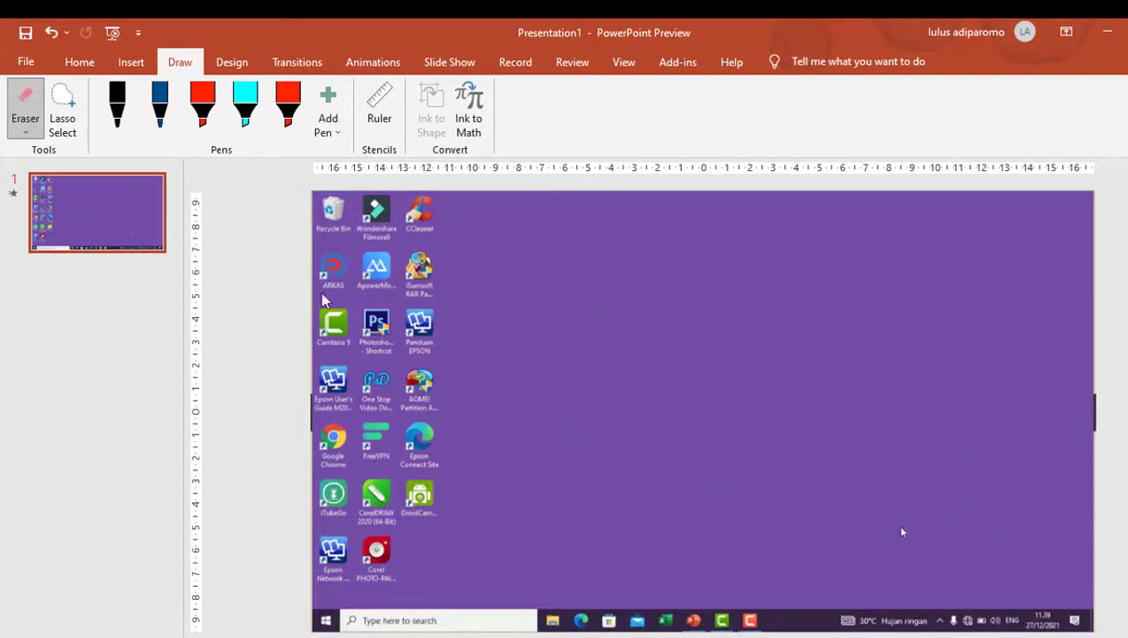
left_click(69, 276)
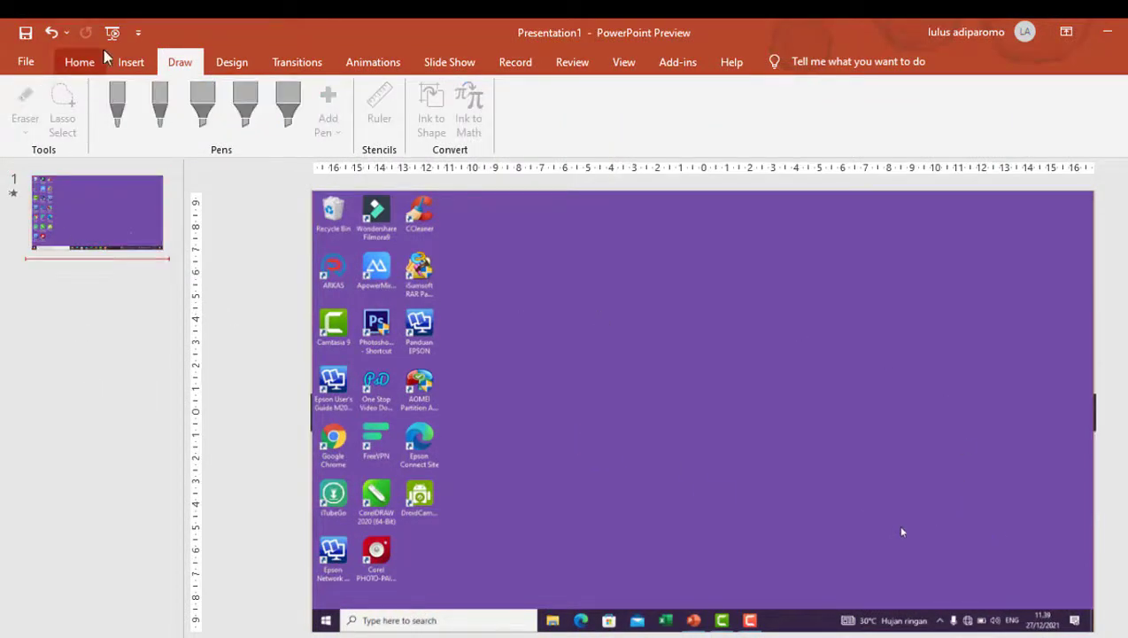
left_click(77, 64)
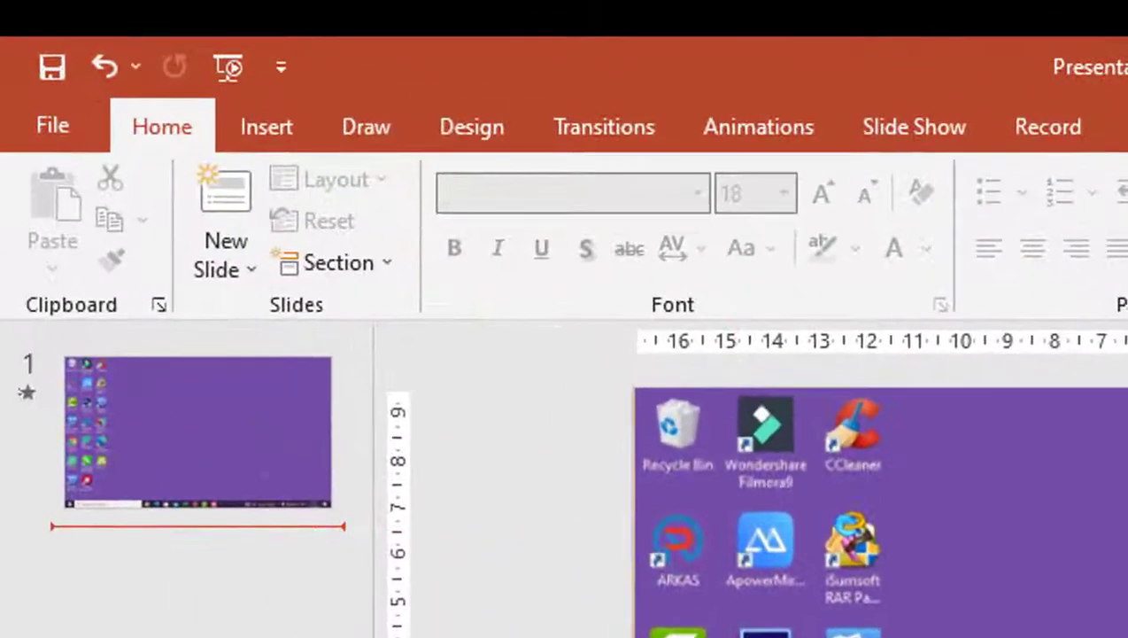
Select the embedded desktop recording on the slide and play it back.
left_click(886, 513)
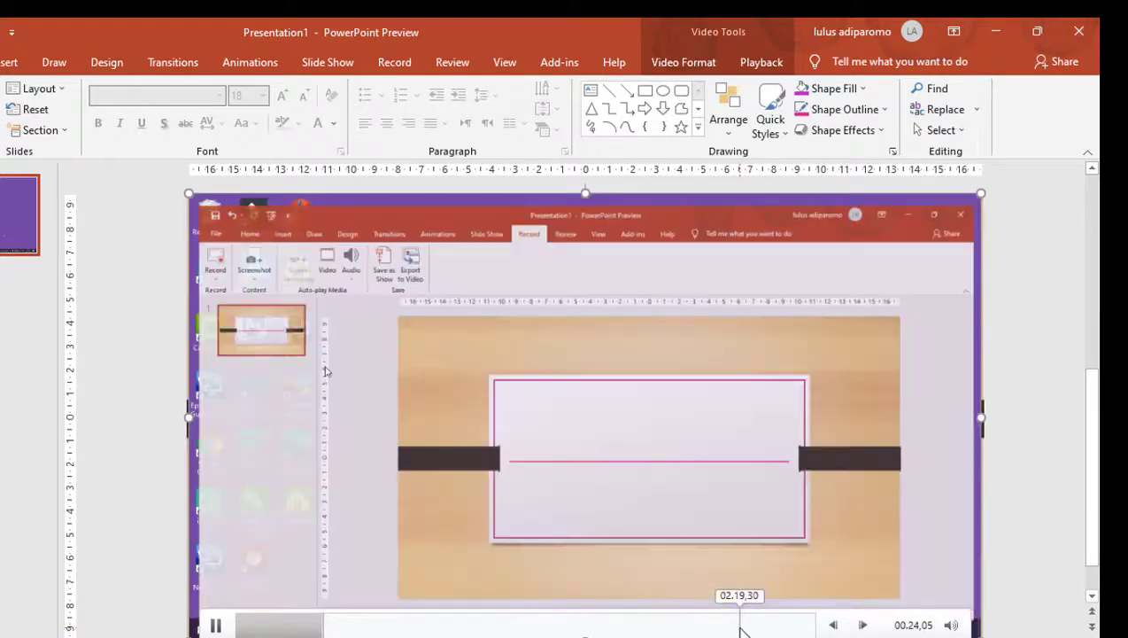
Jump along the video's seek bar through the Excel, screenshot and red 1+1=2 ink sections.
left_click(741, 630)
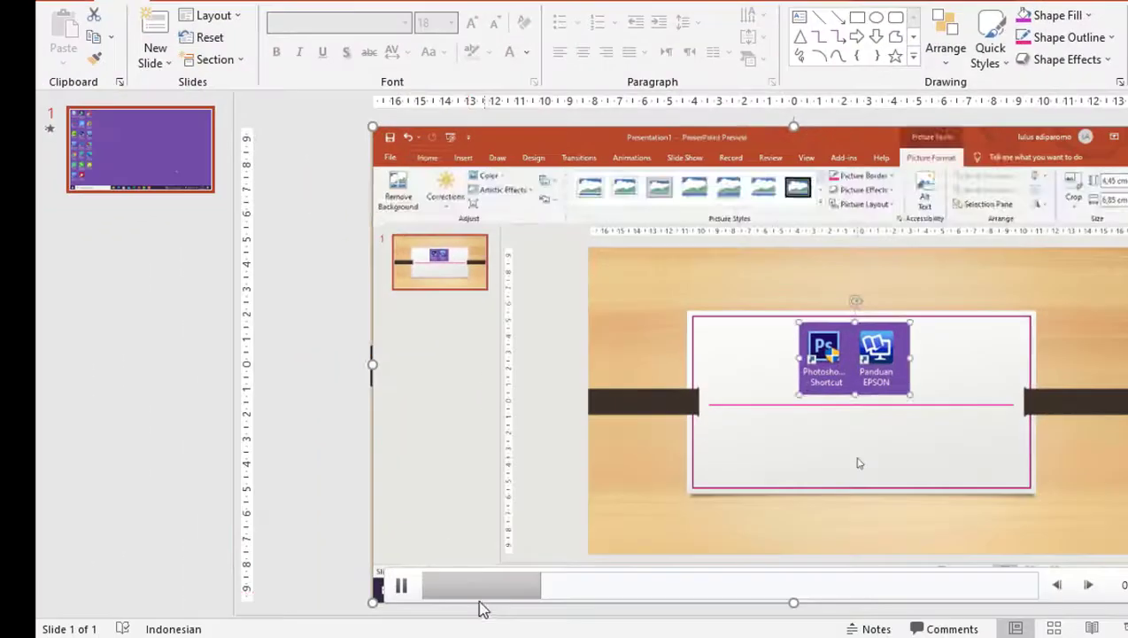
left_click(469, 595)
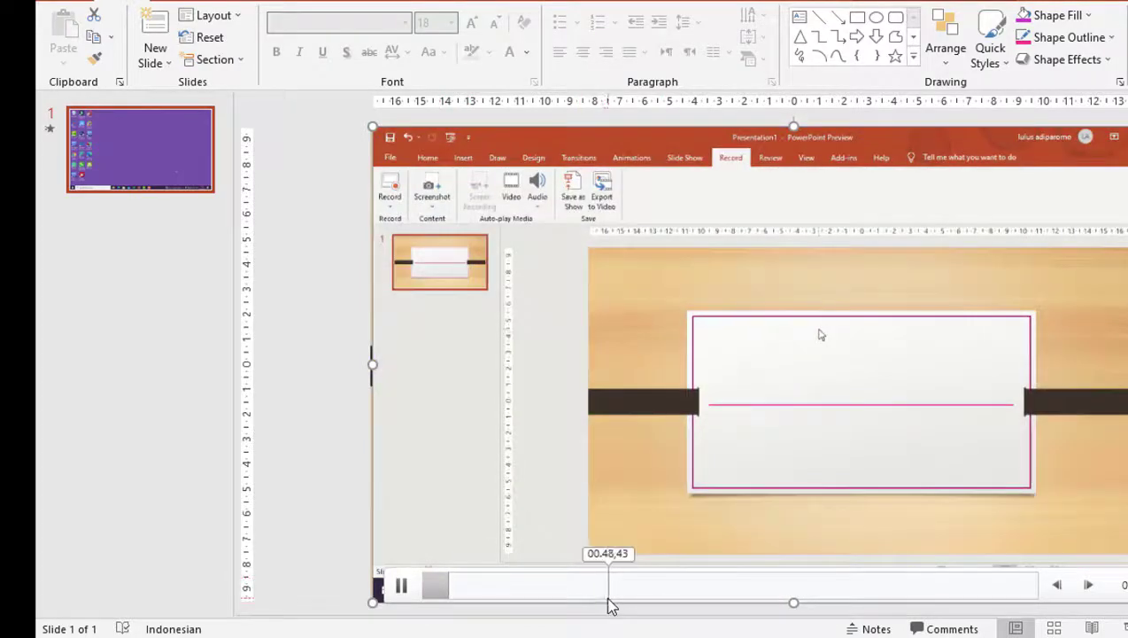
left_click(609, 589)
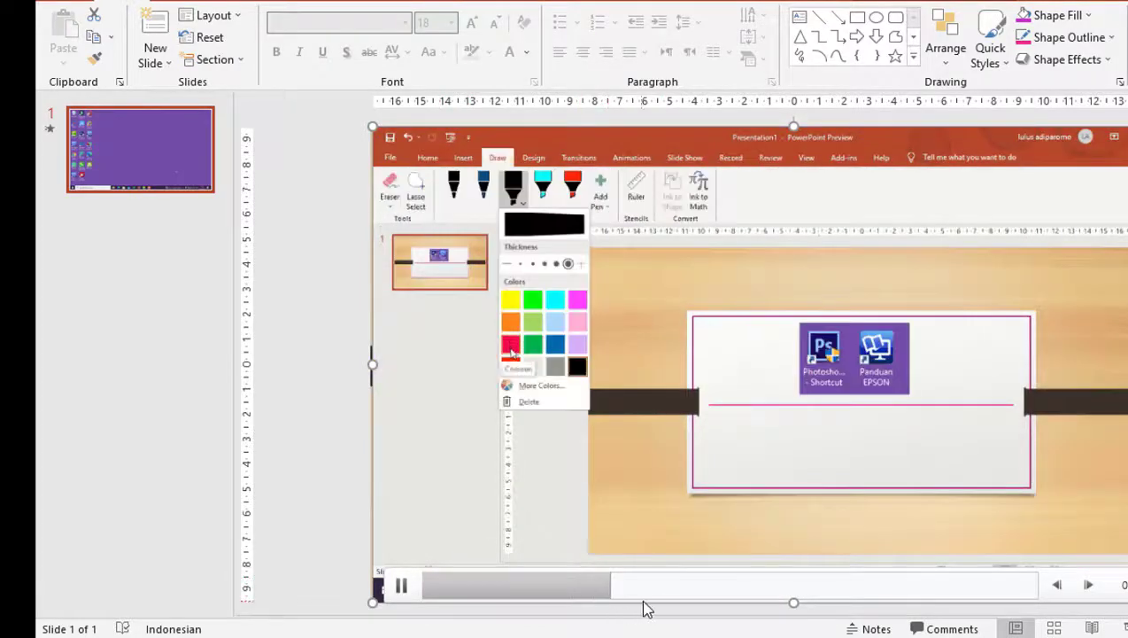
left_click(687, 592)
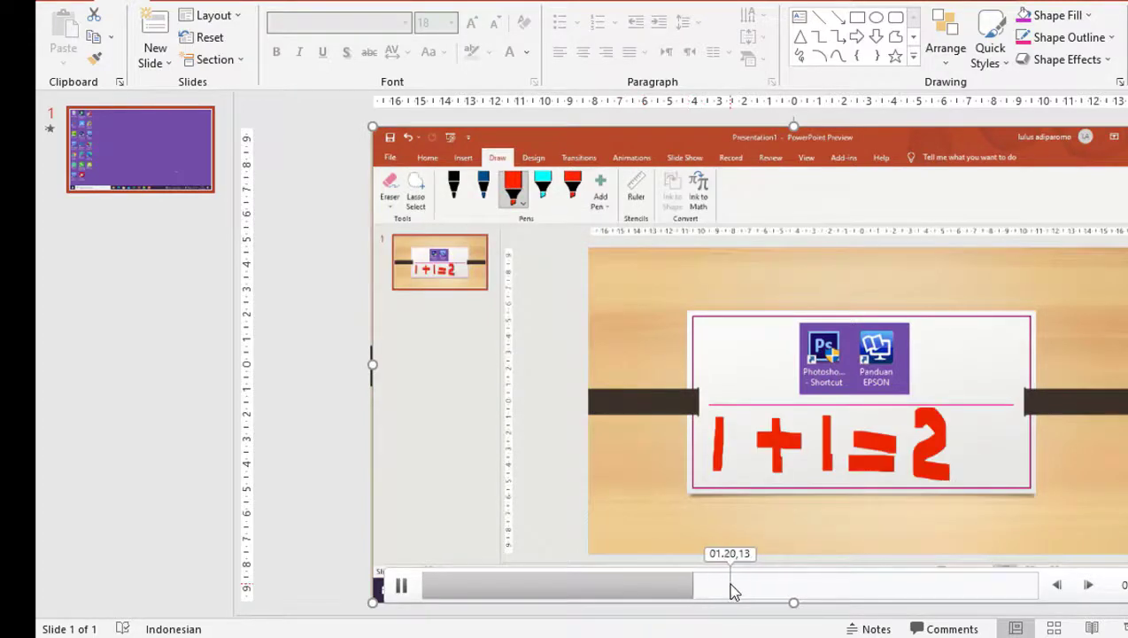
left_click(731, 591)
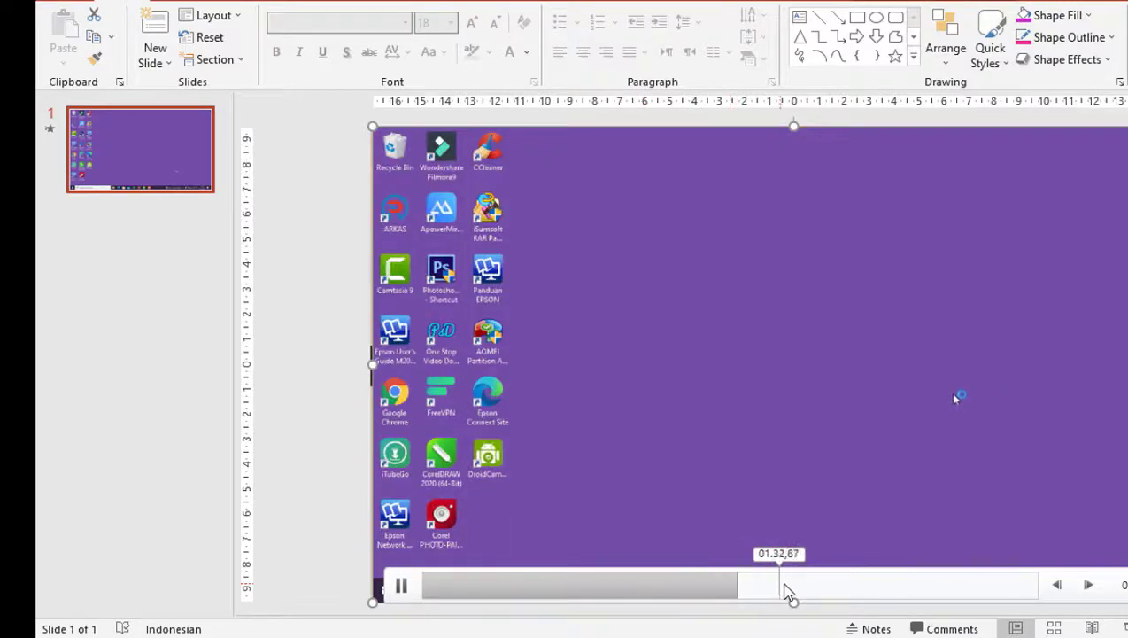
Seek the embedded video past the 50, 2, 55, 7, 689 entries to the 100, 385, 2067 products.
left_click(782, 590)
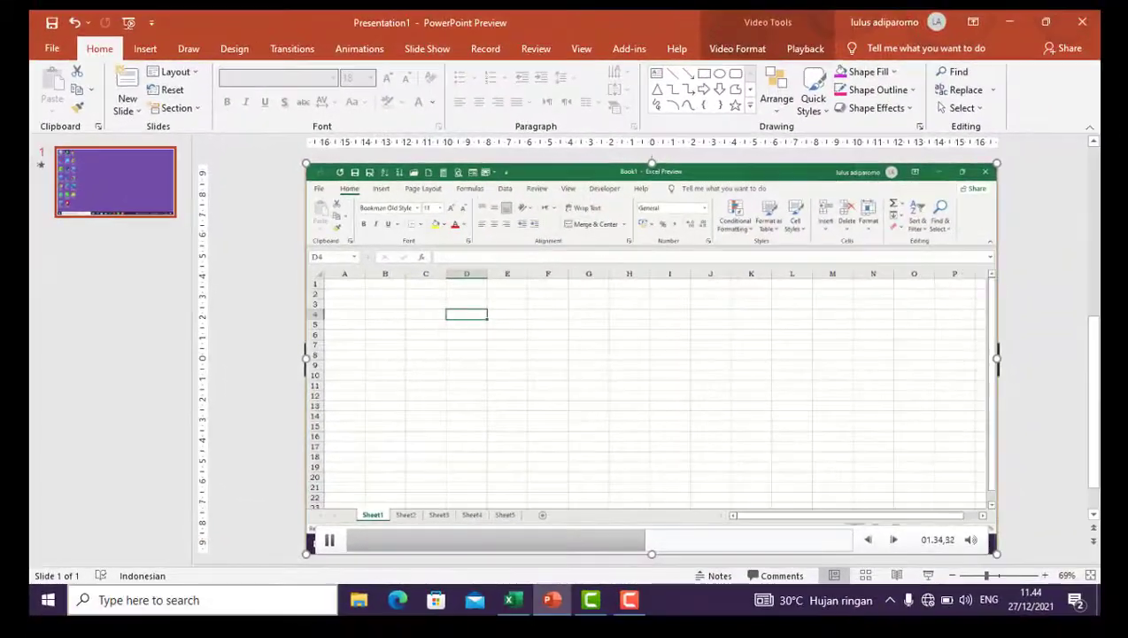
left_click(656, 541)
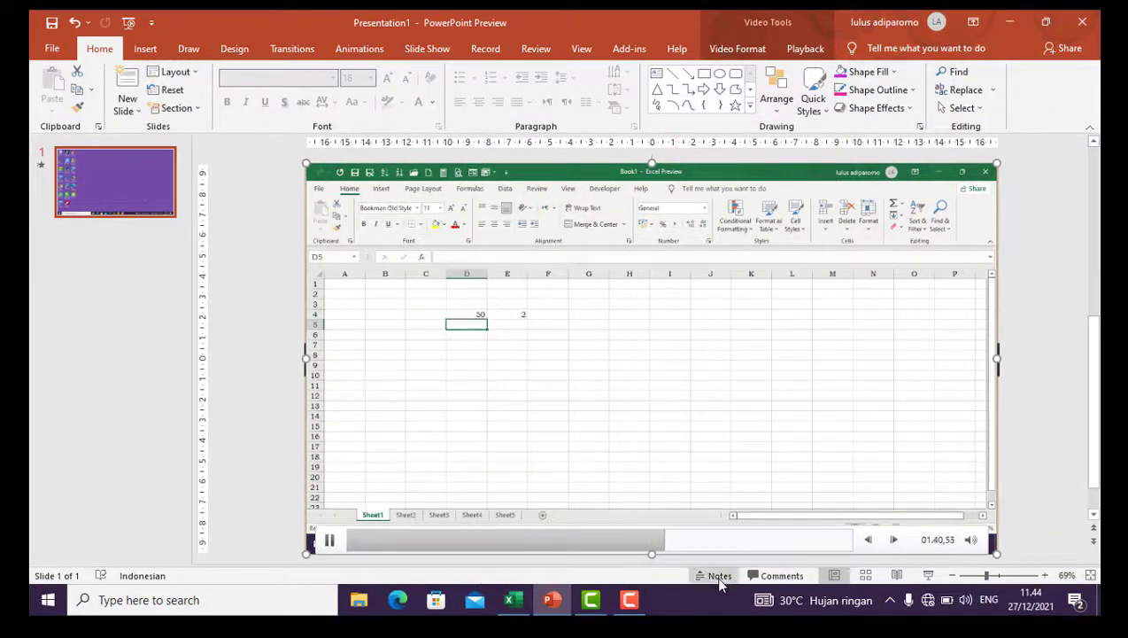
left_click(685, 540)
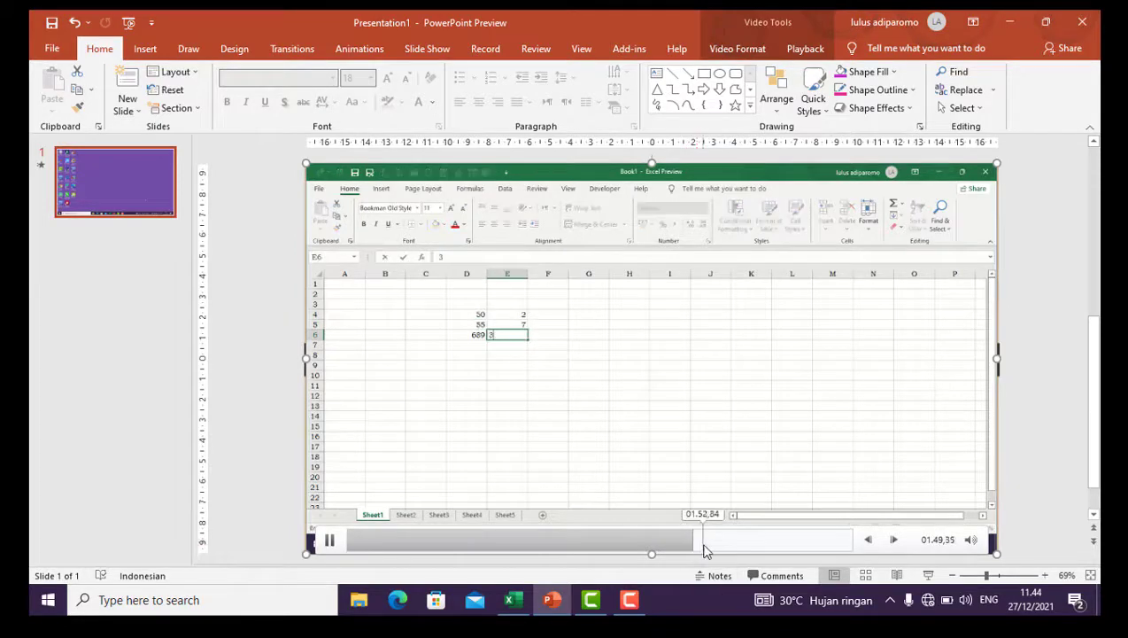
left_click(708, 543)
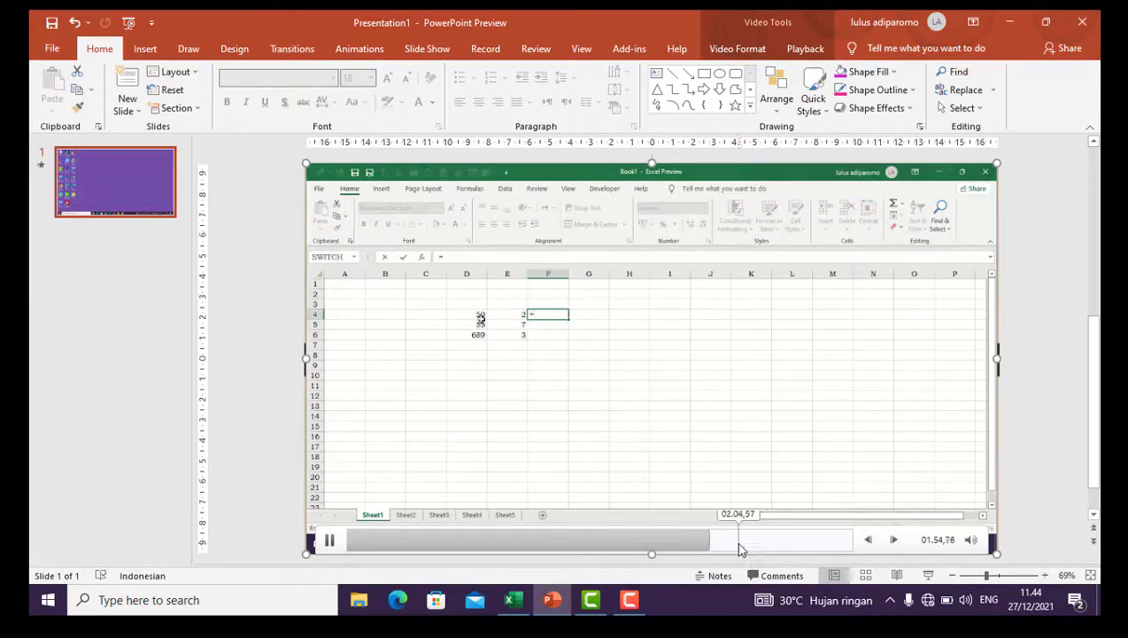
left_click(741, 542)
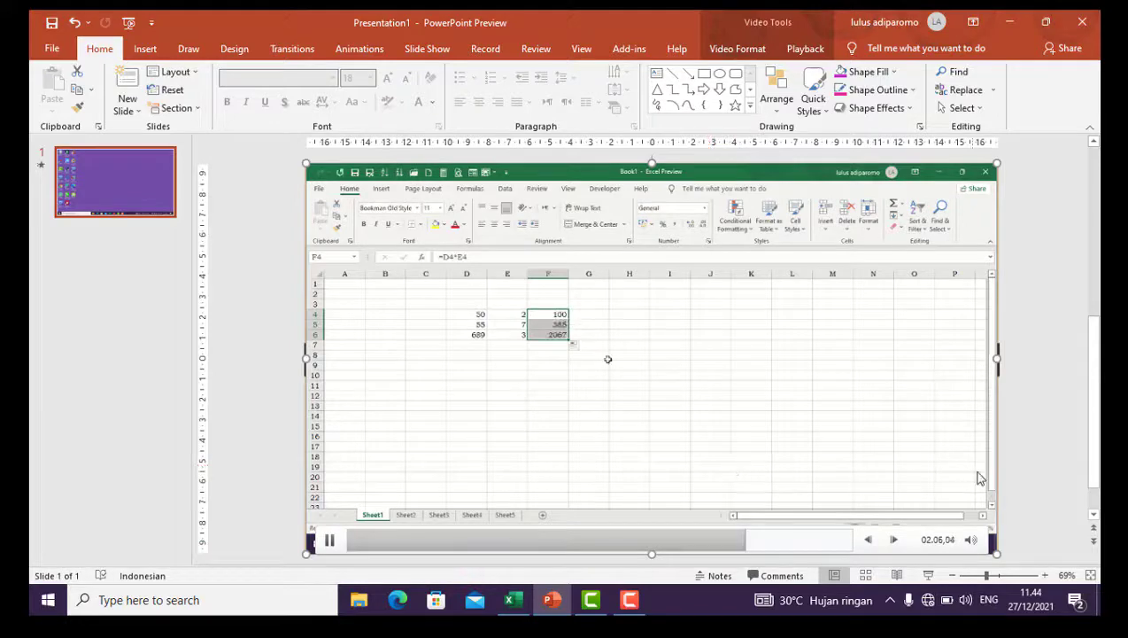